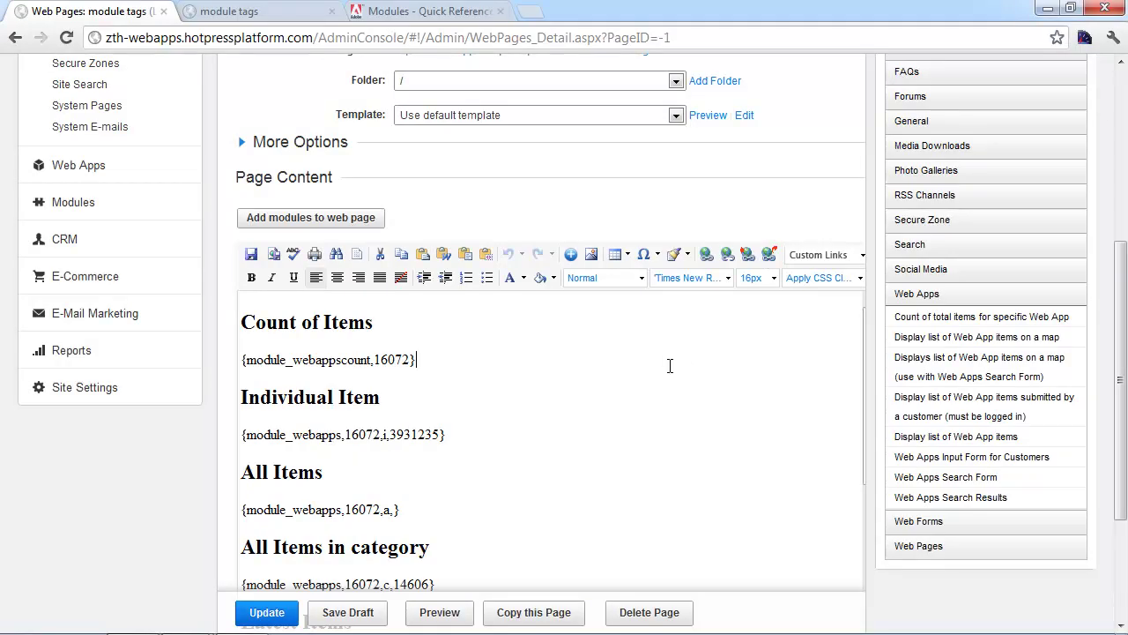
Step: Examine the module tag under the Count of Items heading, including its opening and closing curly braces
scroll(669, 370, "up", 1)
triple_click(494, 74)
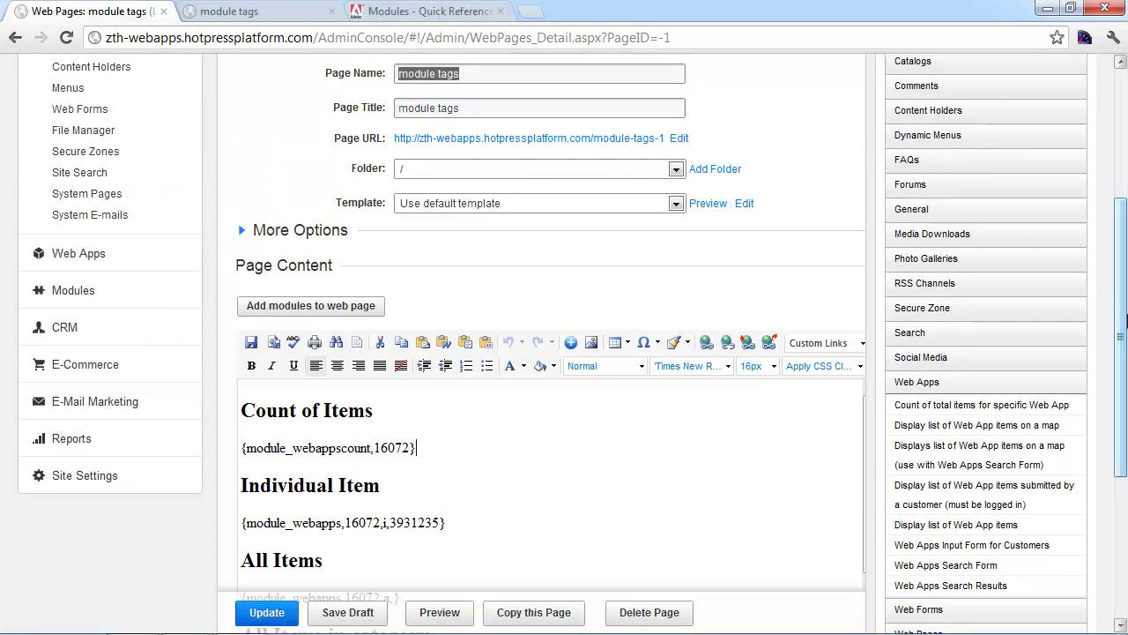
left_click_drag(1125, 317, 1125, 386)
left_click(523, 324)
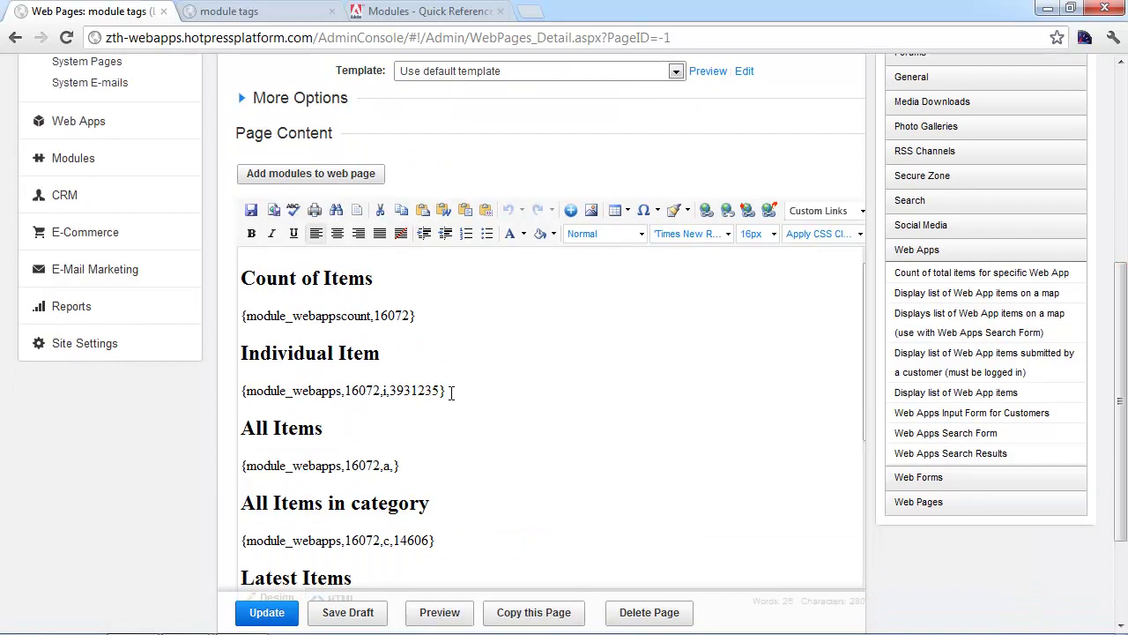
left_click_drag(416, 316, 409, 316)
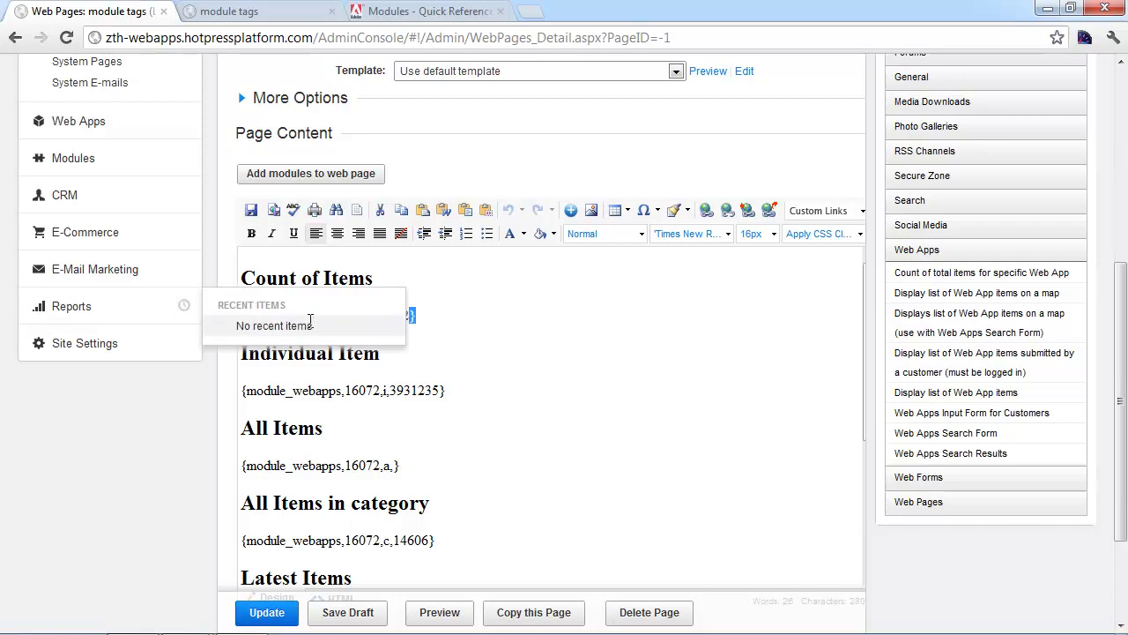
left_click_drag(239, 315, 247, 316)
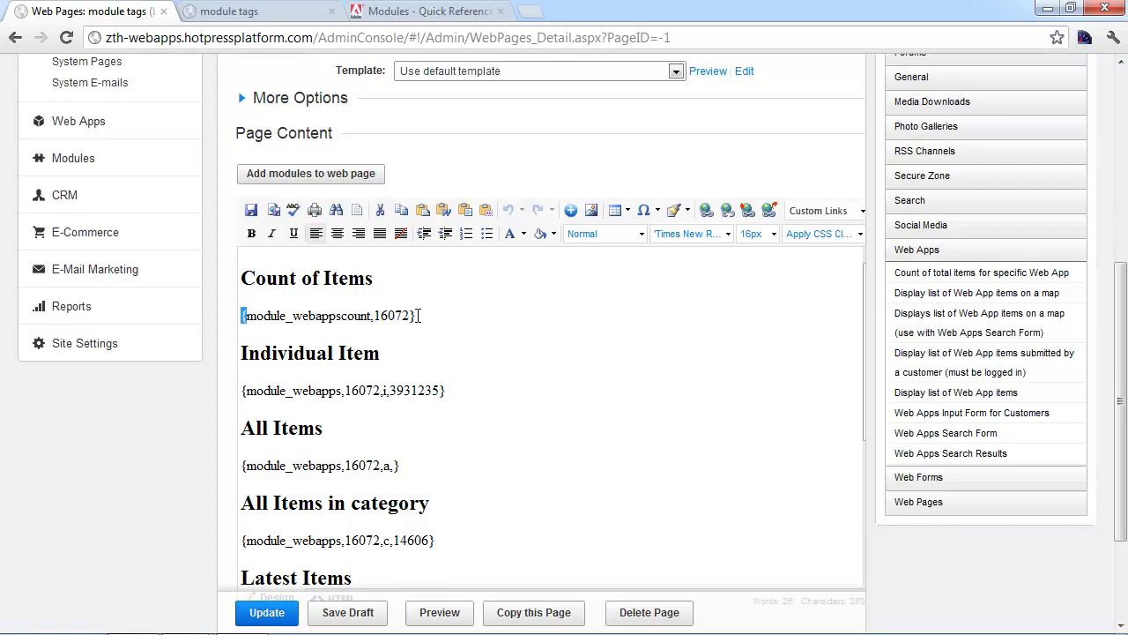
left_click(244, 353, "shift")
key("shift+Left")
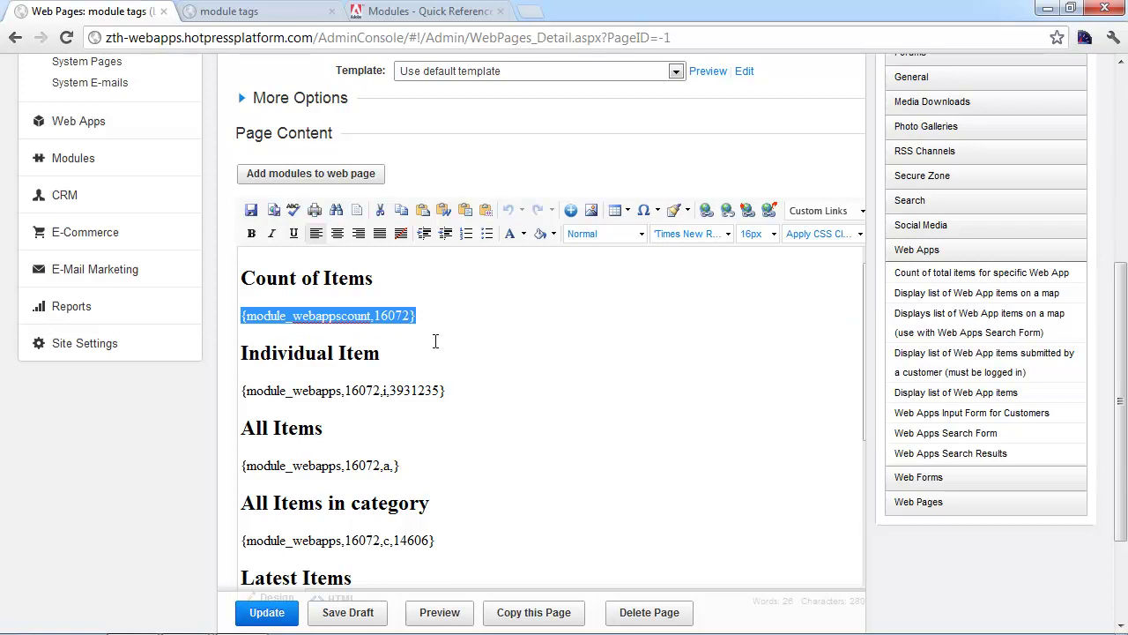
left_click(447, 340)
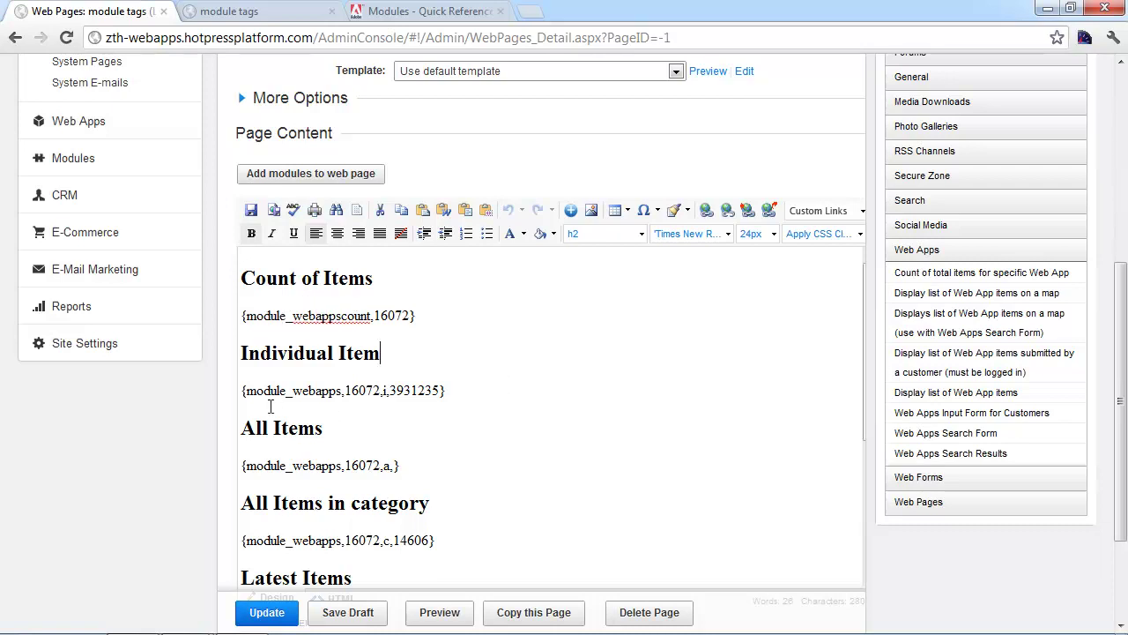
Step: Examine the module name and parameters of the Individual Item tag and review the remaining tags in the page content
left_click_drag(245, 394, 343, 394)
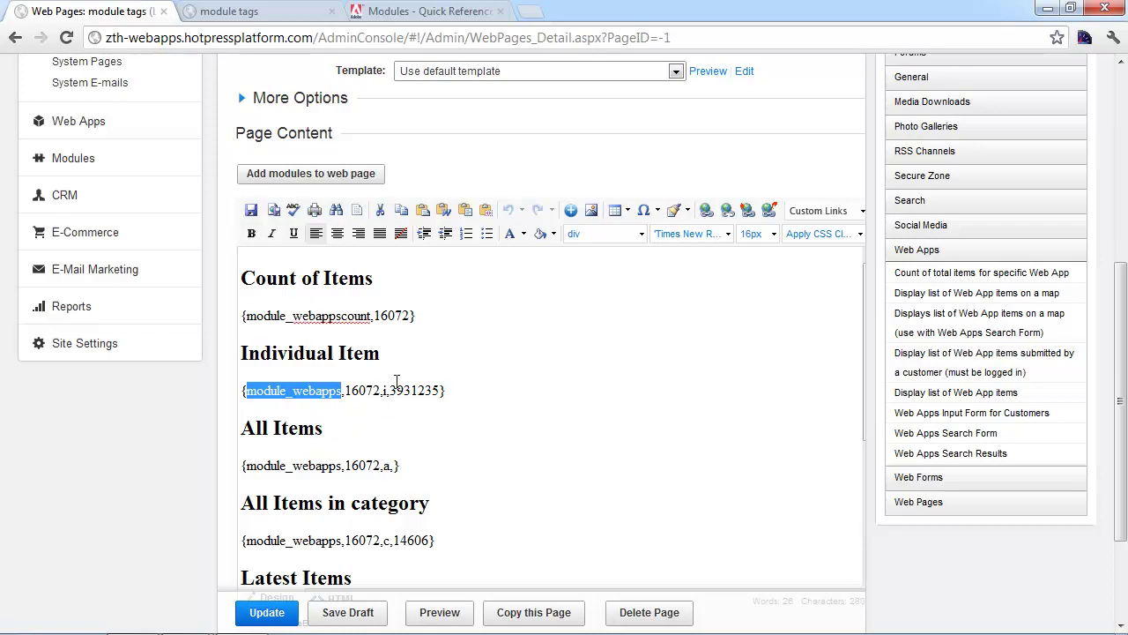
left_click(412, 432)
scroll(407, 440, "down", 1)
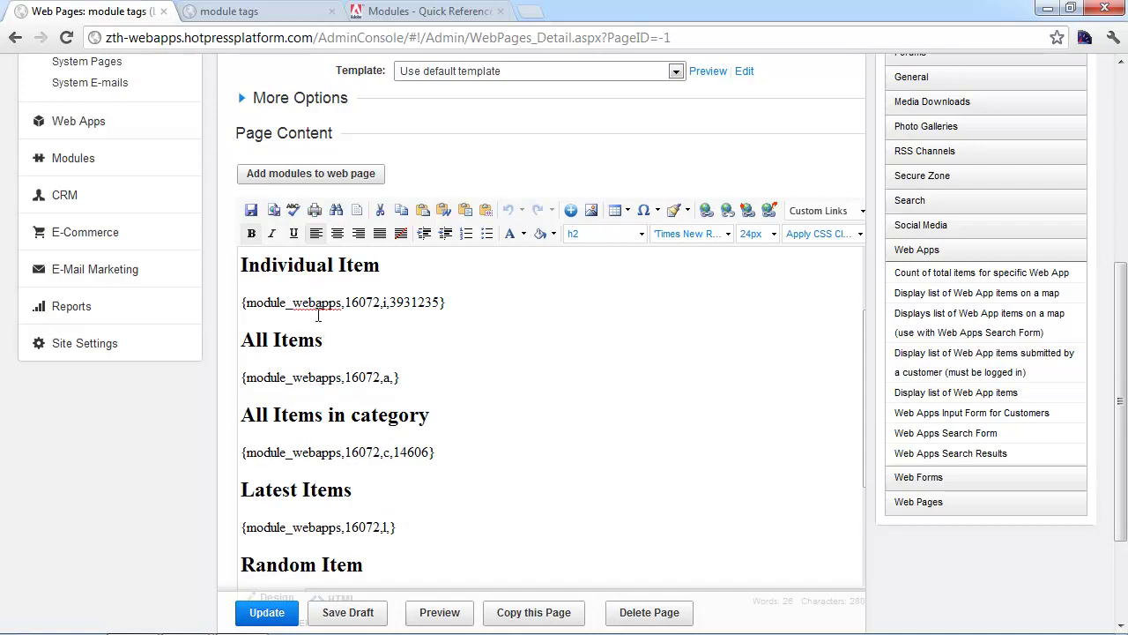
left_click_drag(344, 302, 424, 313)
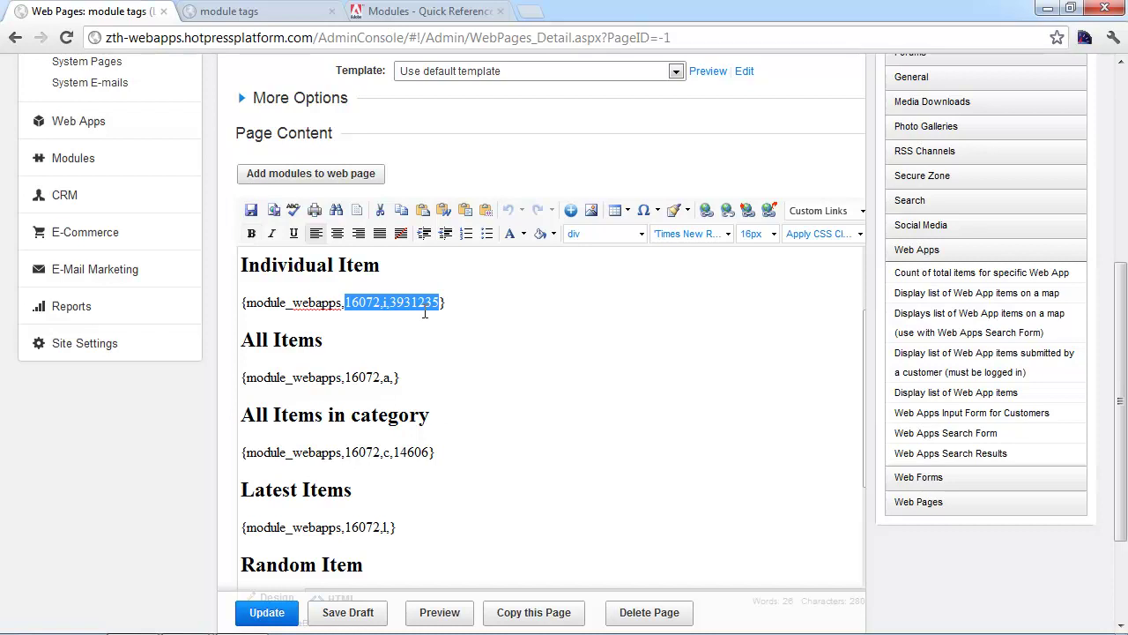
left_click(346, 309)
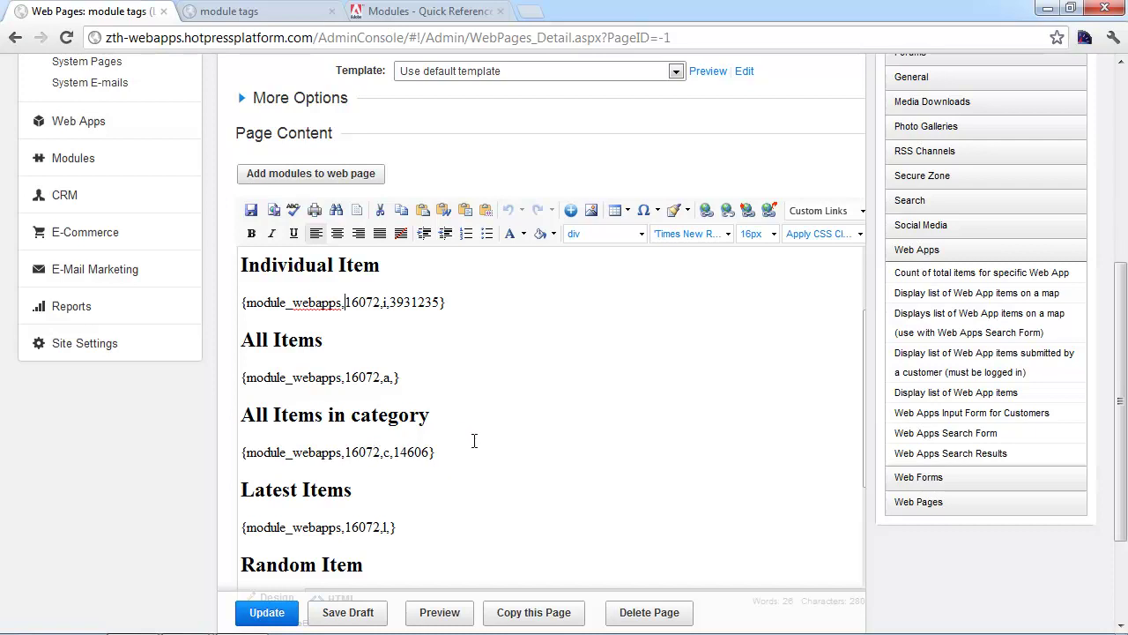
scroll(471, 442, "down", 1)
scroll(471, 442, "down", 1)
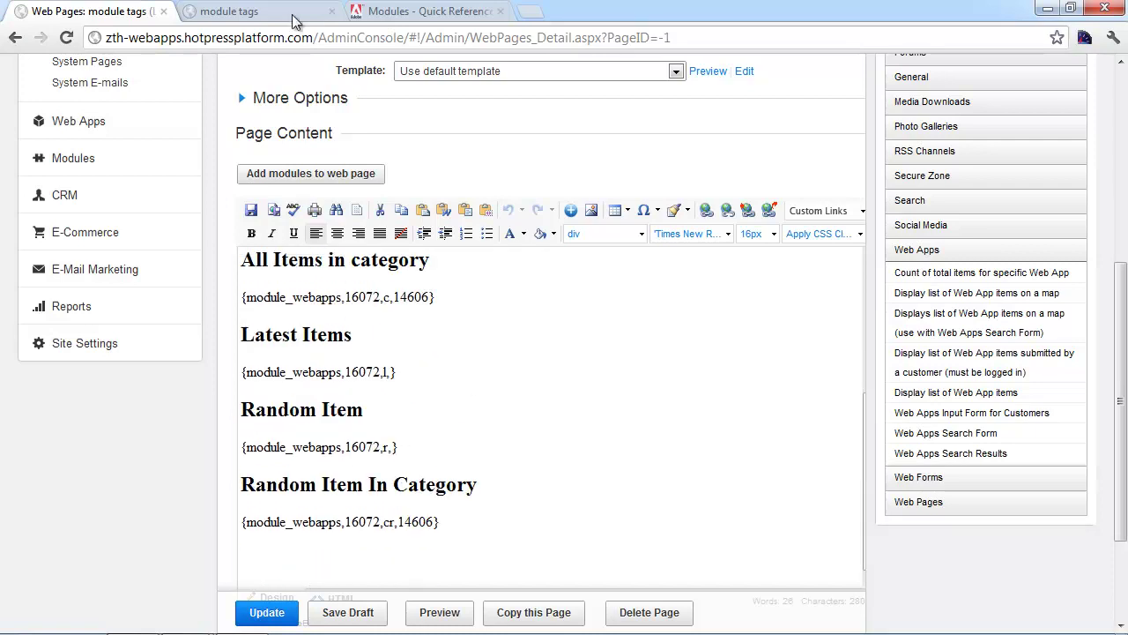
Step: Review the module_webapps parameters, filters, sort options and usage examples in the Web App modules section of the Modules quick reference page
left_click(419, 10)
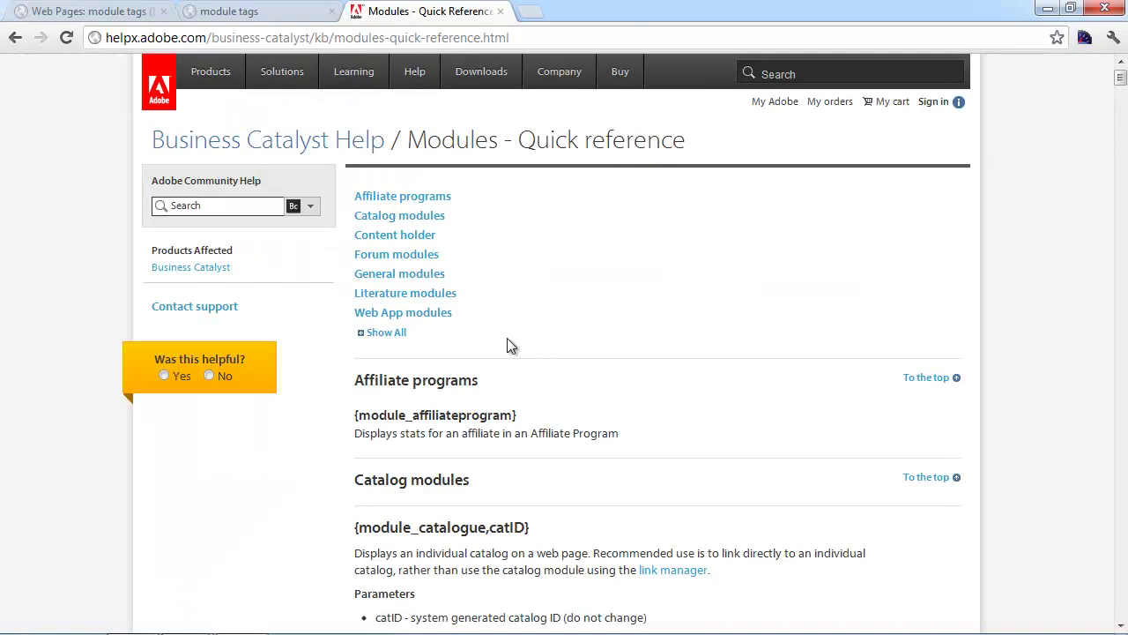
left_click(424, 320)
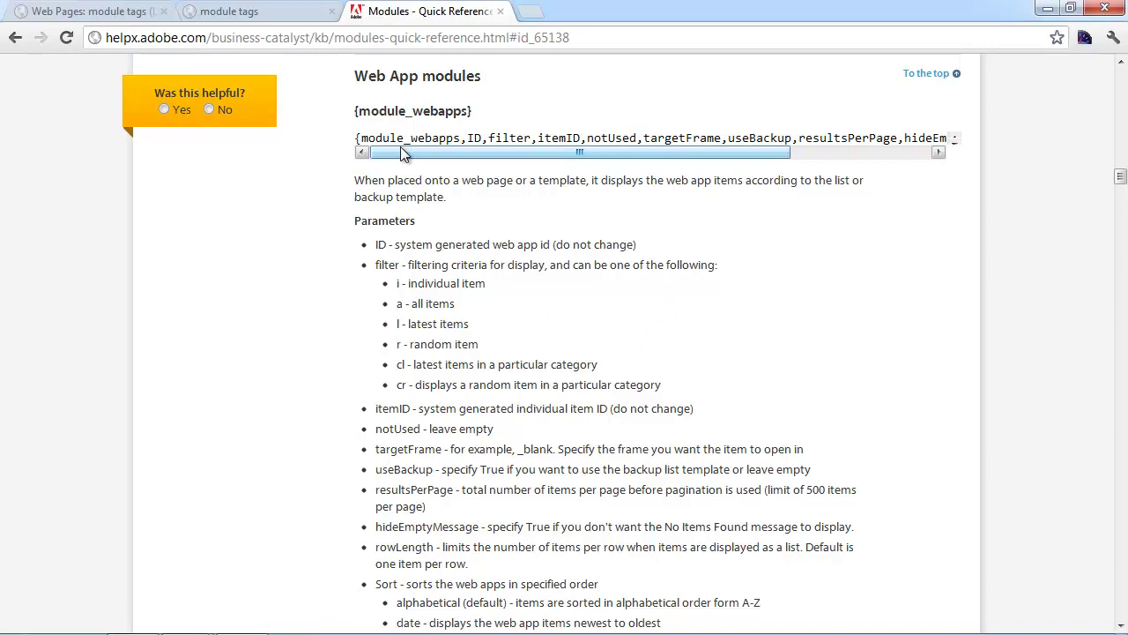
left_click_drag(400, 146, 368, 169)
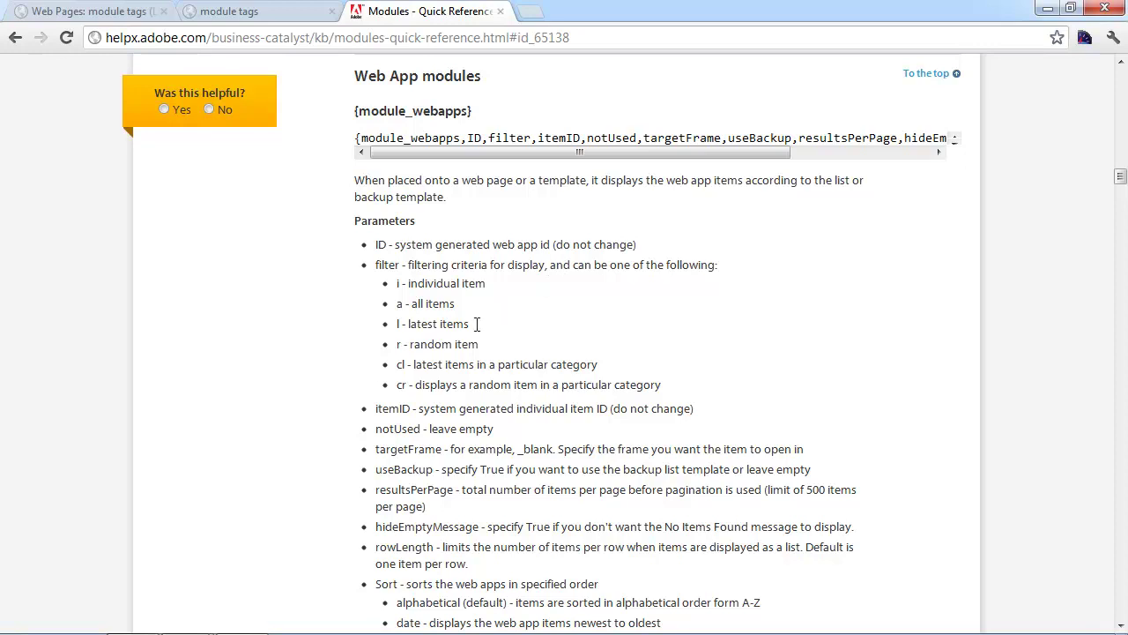
scroll(435, 388, "down", 1)
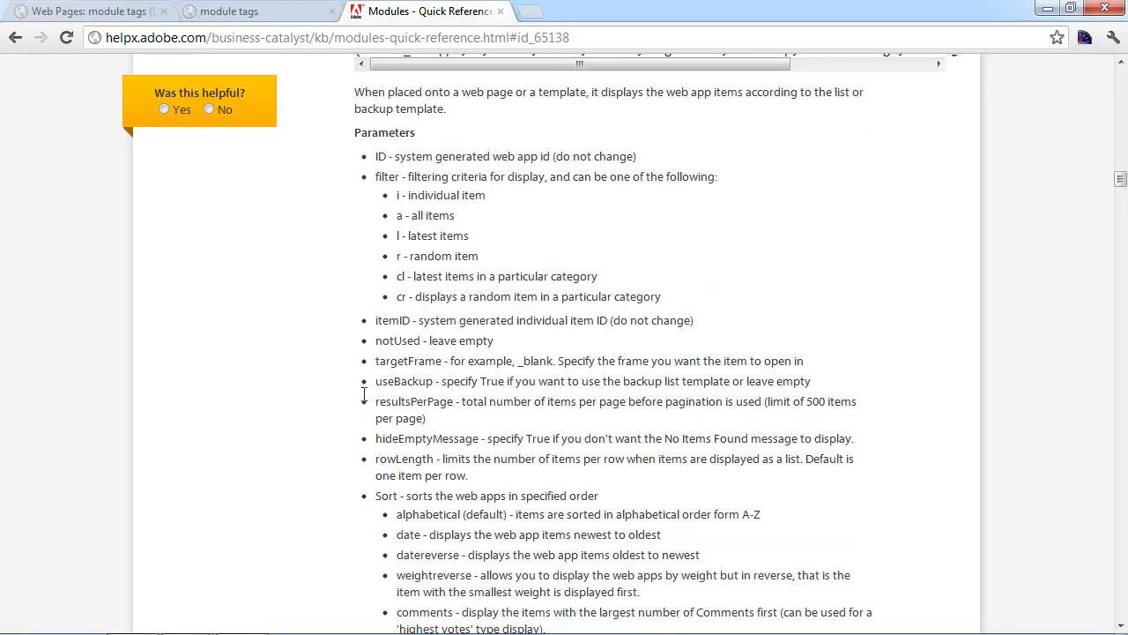
scroll(525, 386, "down", 2)
scroll(432, 397, "down", 2)
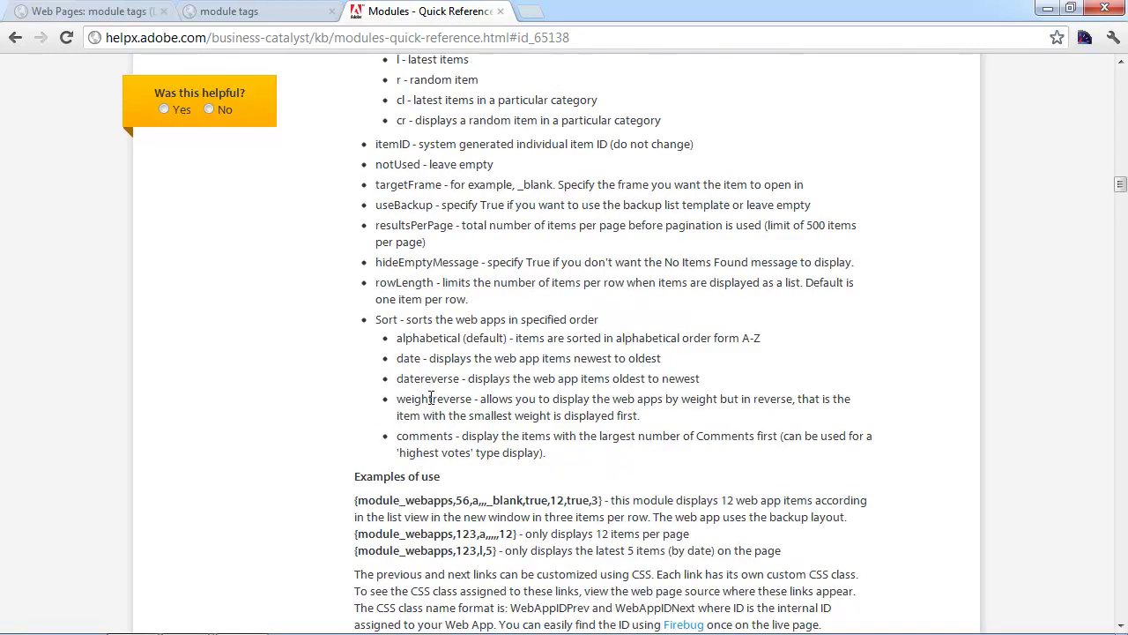
scroll(483, 407, "up", 2)
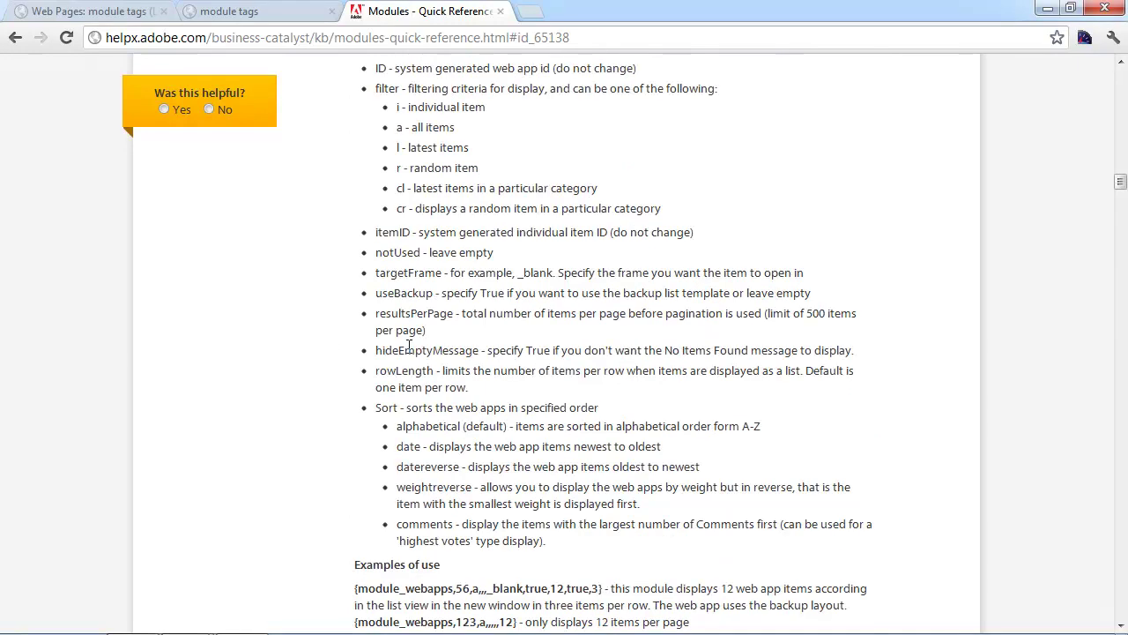
scroll(410, 354, "down", 1)
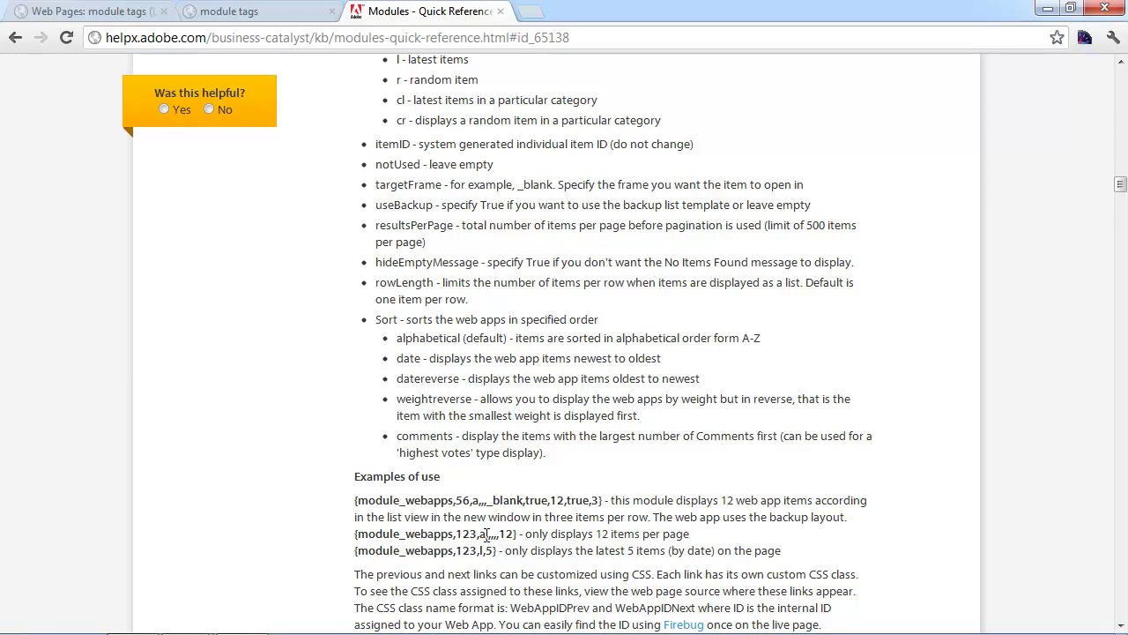
left_click_drag(486, 534, 501, 534)
left_click(580, 511)
scroll(557, 503, "down", 1)
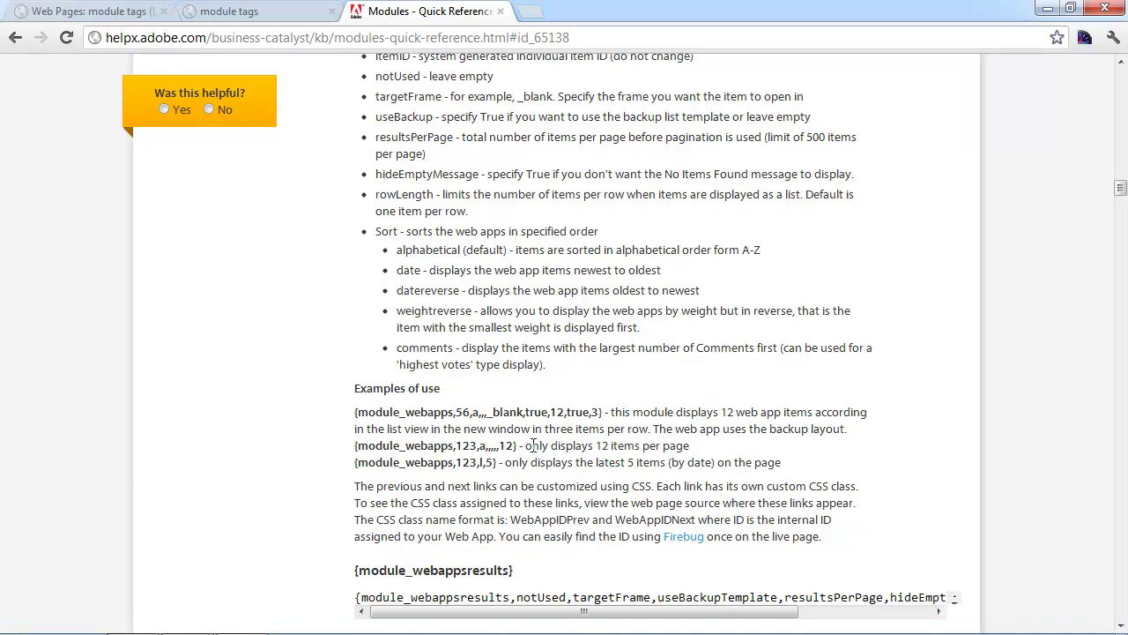
Step: Return to the page editor, delete all of the page's content in the HTML source and go back to the design view
left_click(265, 9)
left_click(120, 11)
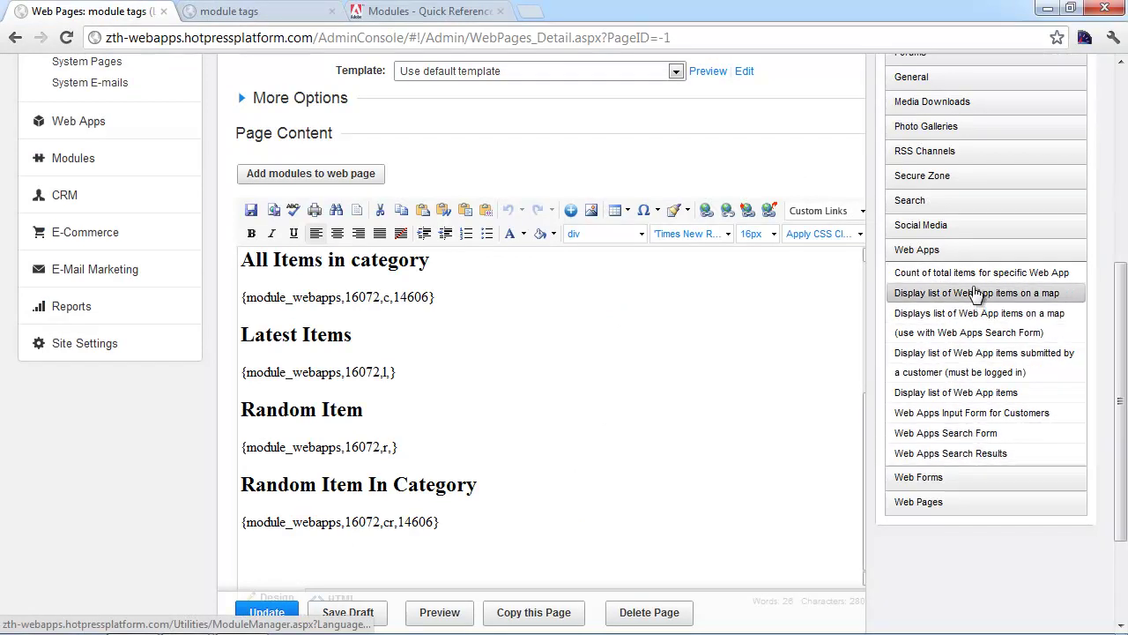
left_click(479, 414)
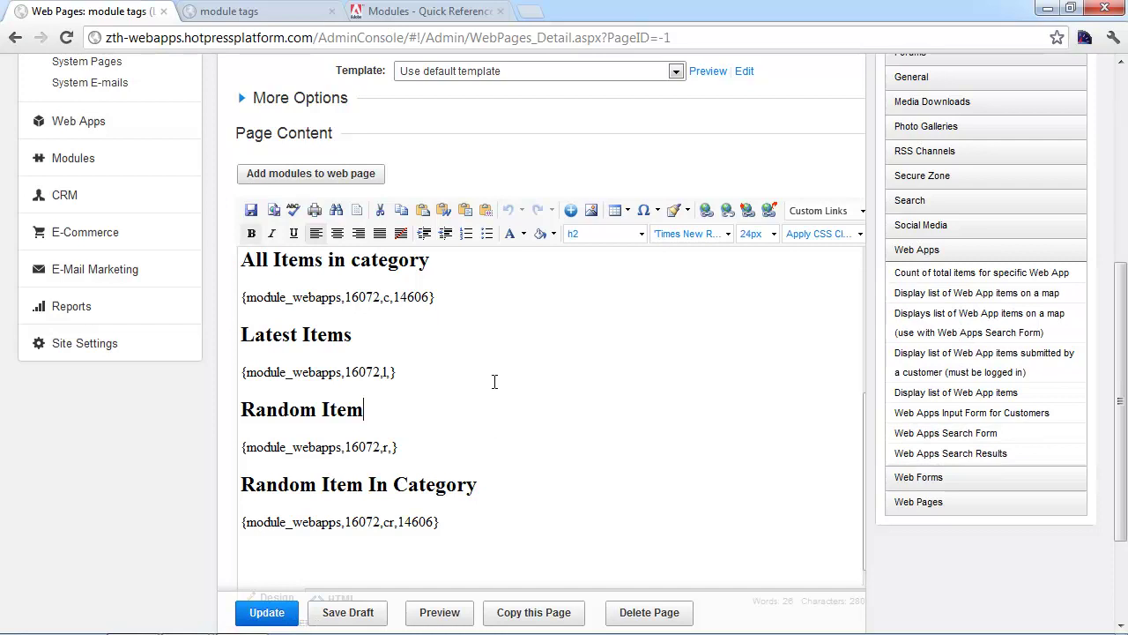
scroll(490, 383, "down", 1)
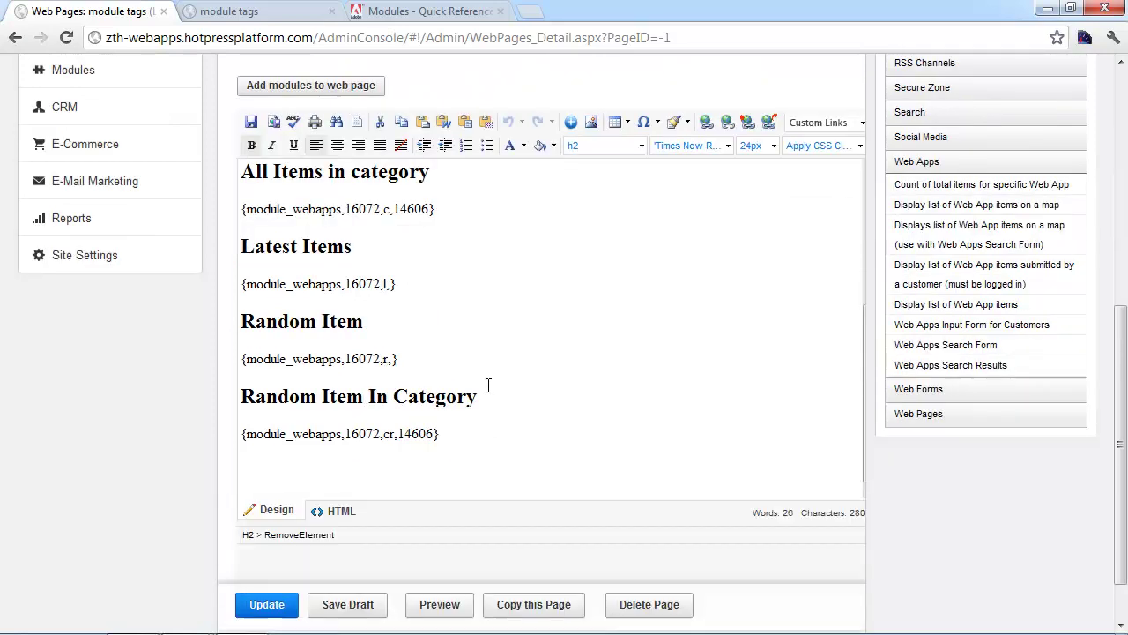
left_click(341, 511)
key("ctrl+a")
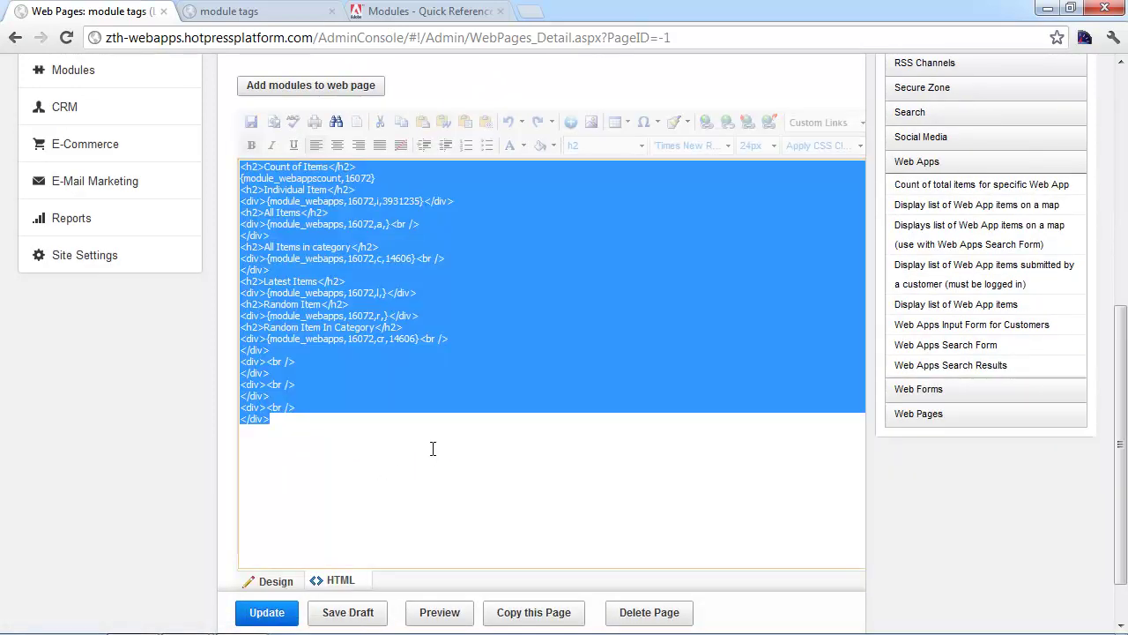
key("Delete")
left_click(278, 581)
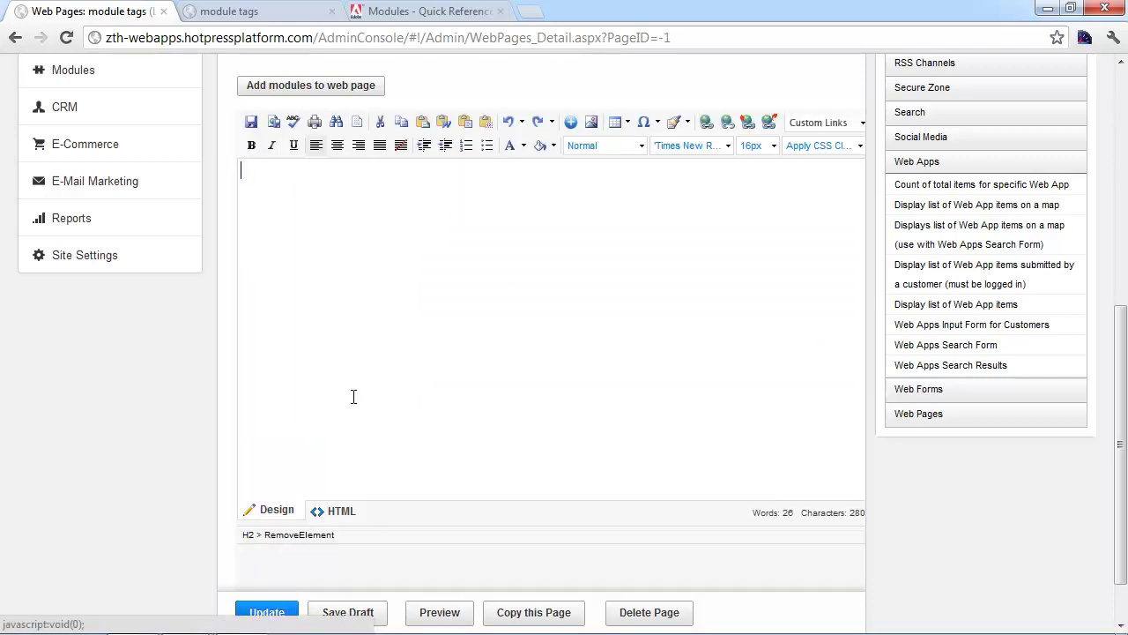
Step: Insert the module that counts the total items of a specific Web App into the page, choosing the Authors web app
scroll(617, 502, "up", 2)
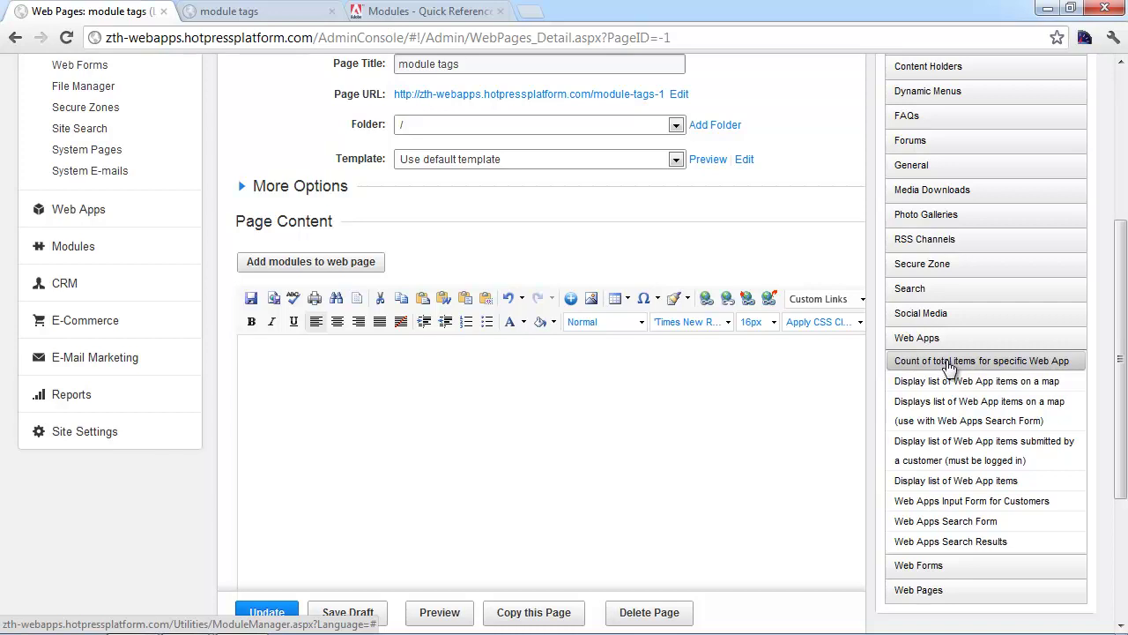
left_click(1076, 360)
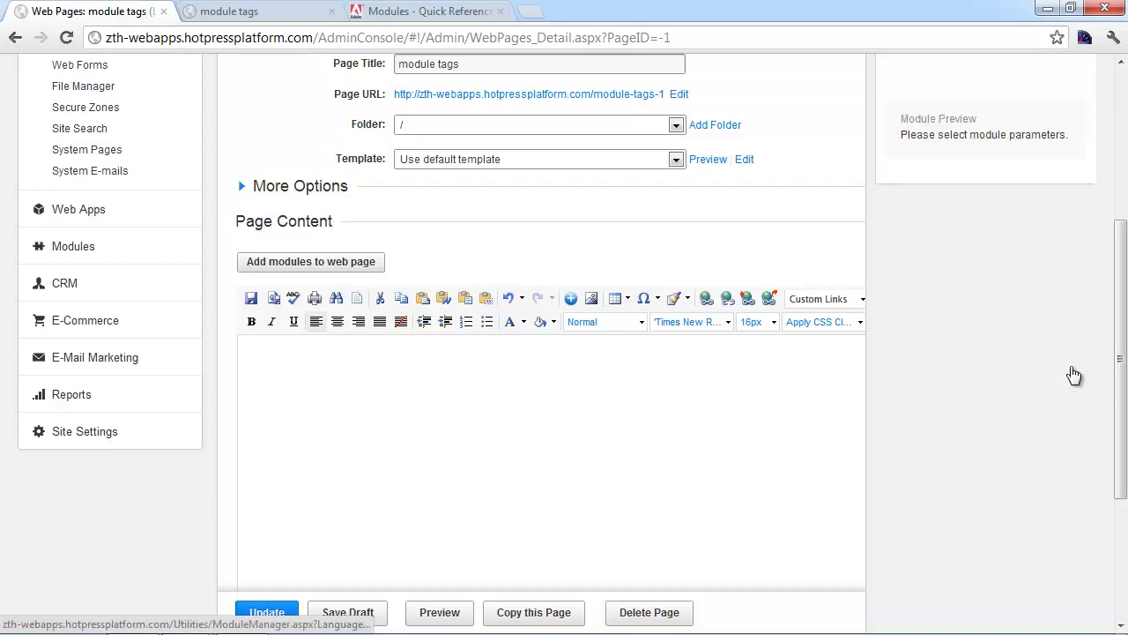
scroll(1072, 369, "up", 3)
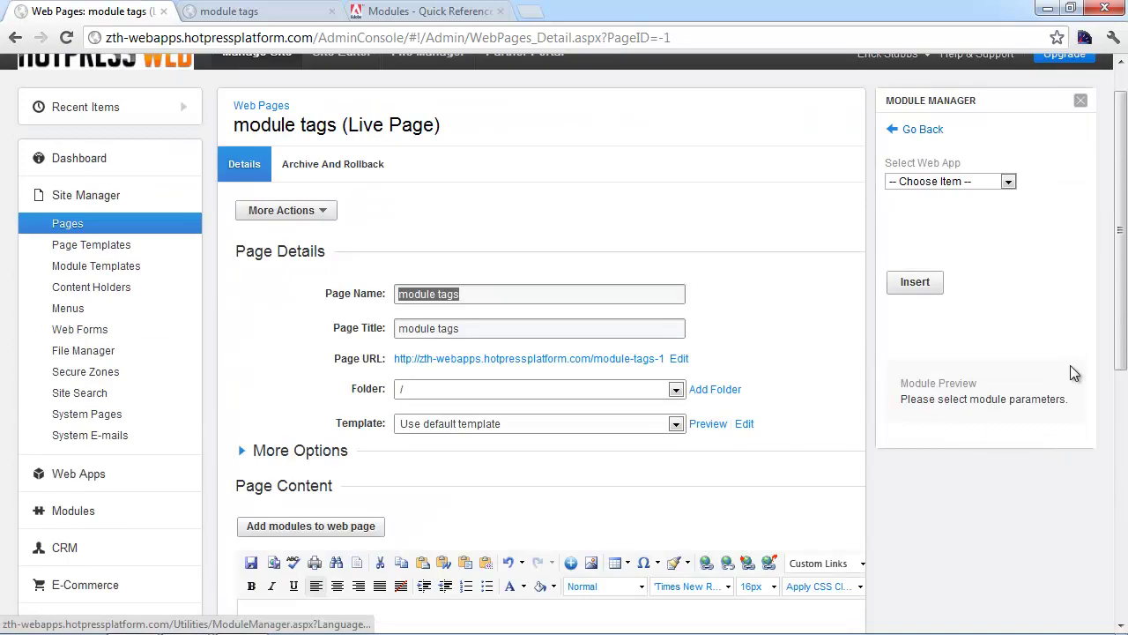
left_click(919, 185)
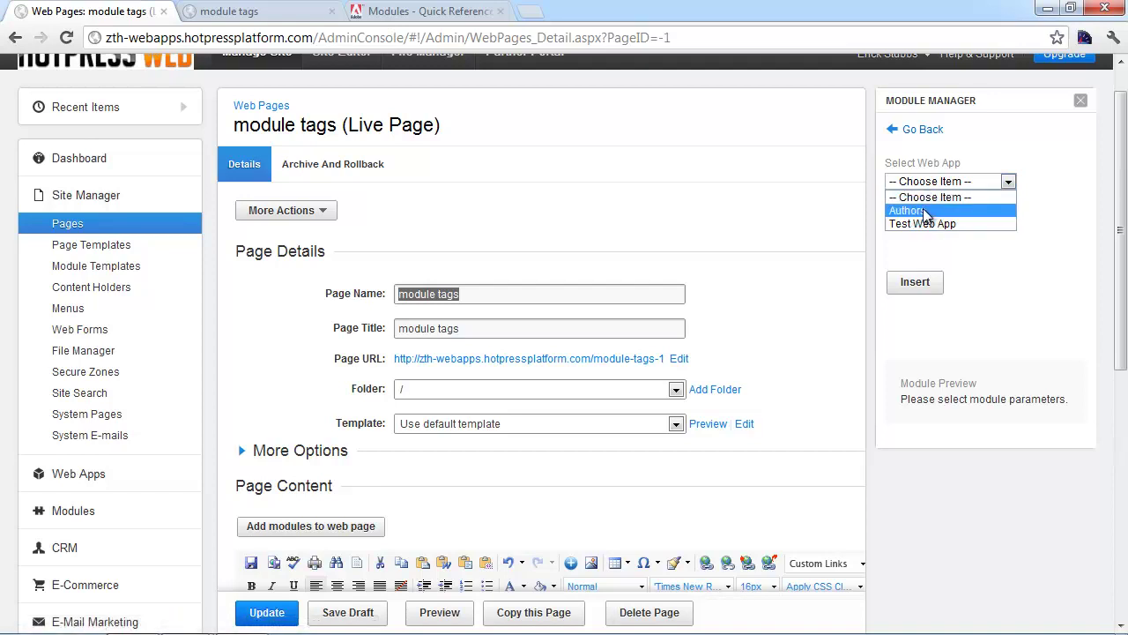
left_click(906, 210)
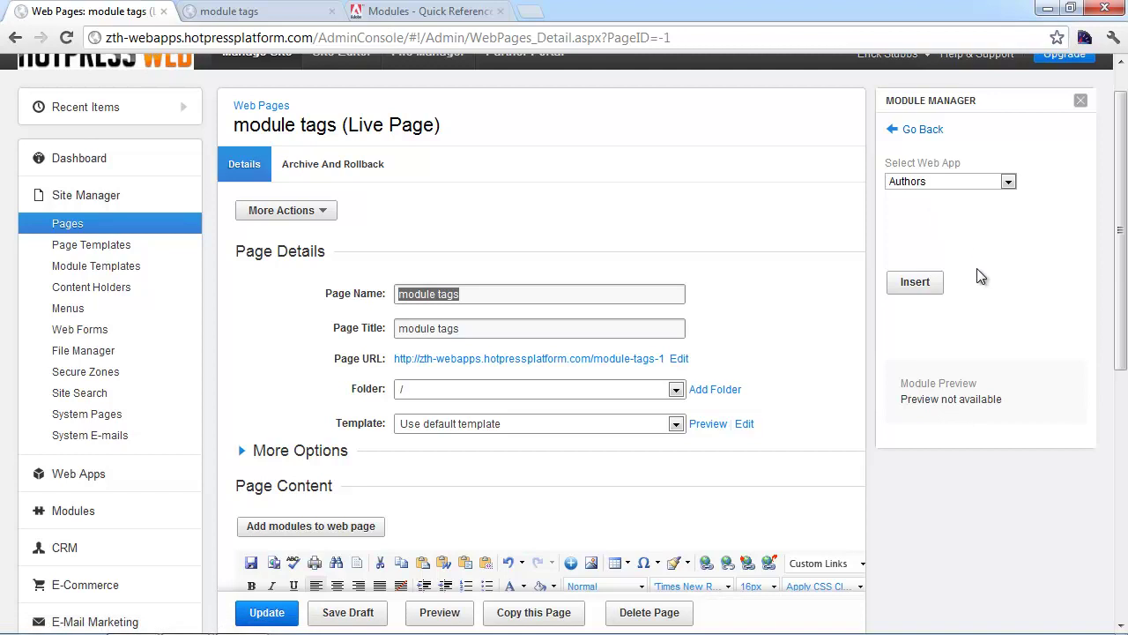
left_click(917, 283)
scroll(864, 365, "down", 3)
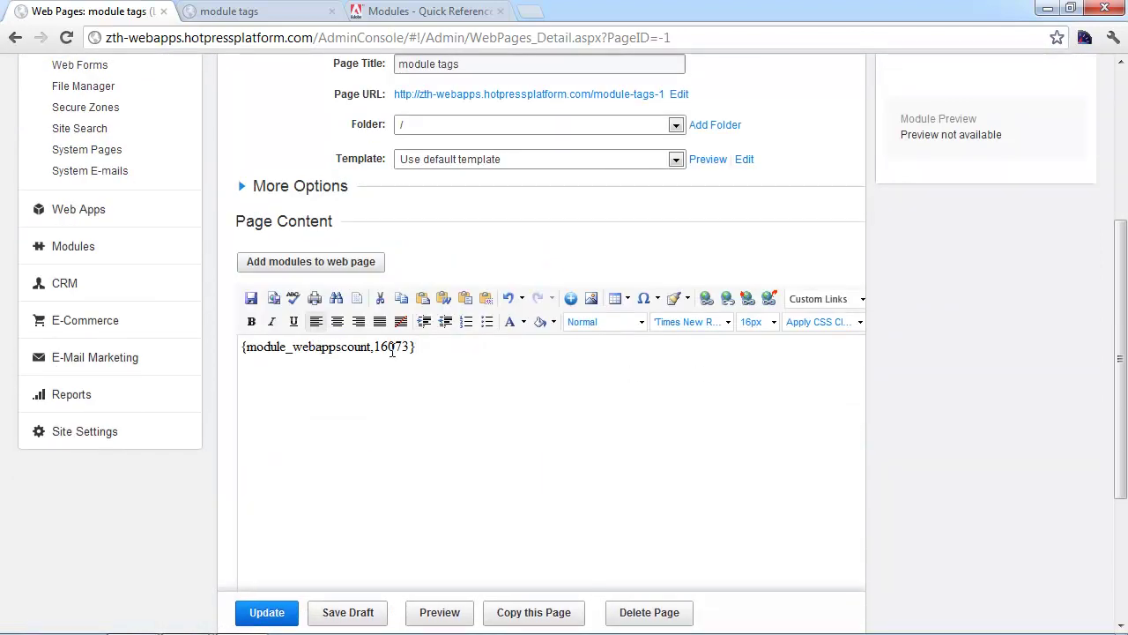
Step: Examine the inserted count tag and its web app ID in the page content
left_click_drag(438, 352, 209, 350)
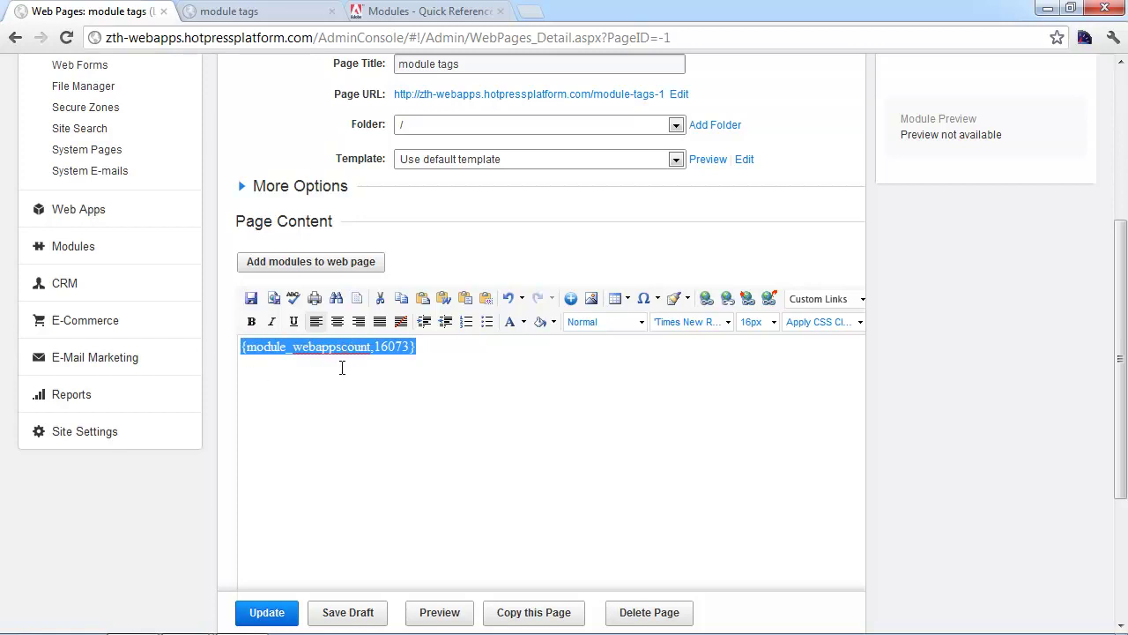
left_click_drag(375, 346, 406, 372)
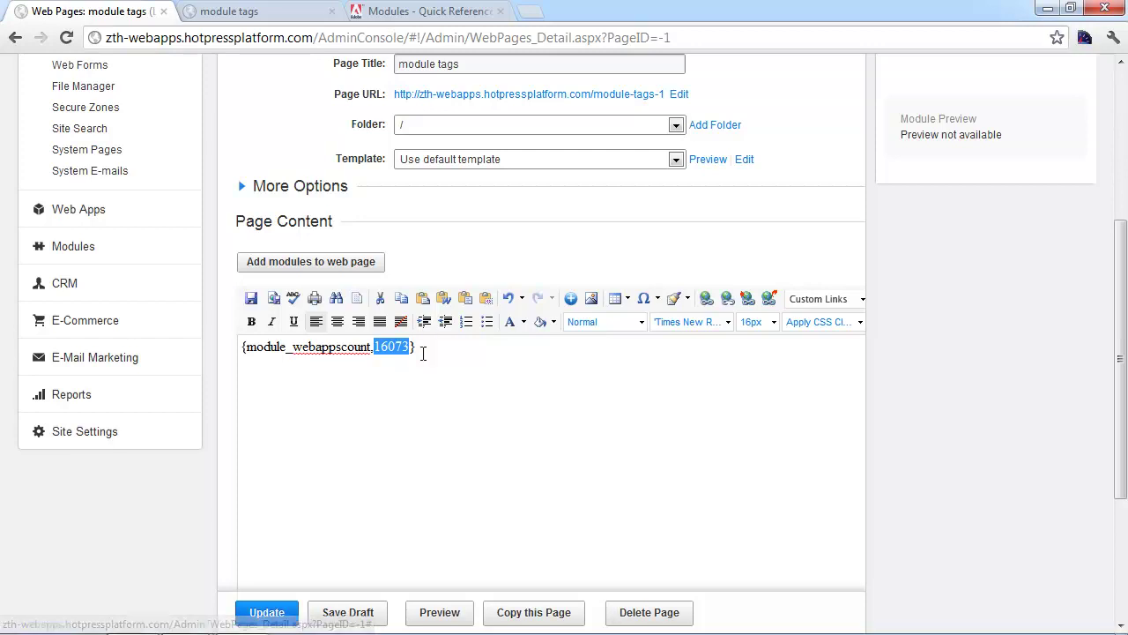
left_click(423, 348)
Step: Cut the web app count tag out of the page content and go back to the Module Manager's module list
left_click_drag(446, 345, 239, 347)
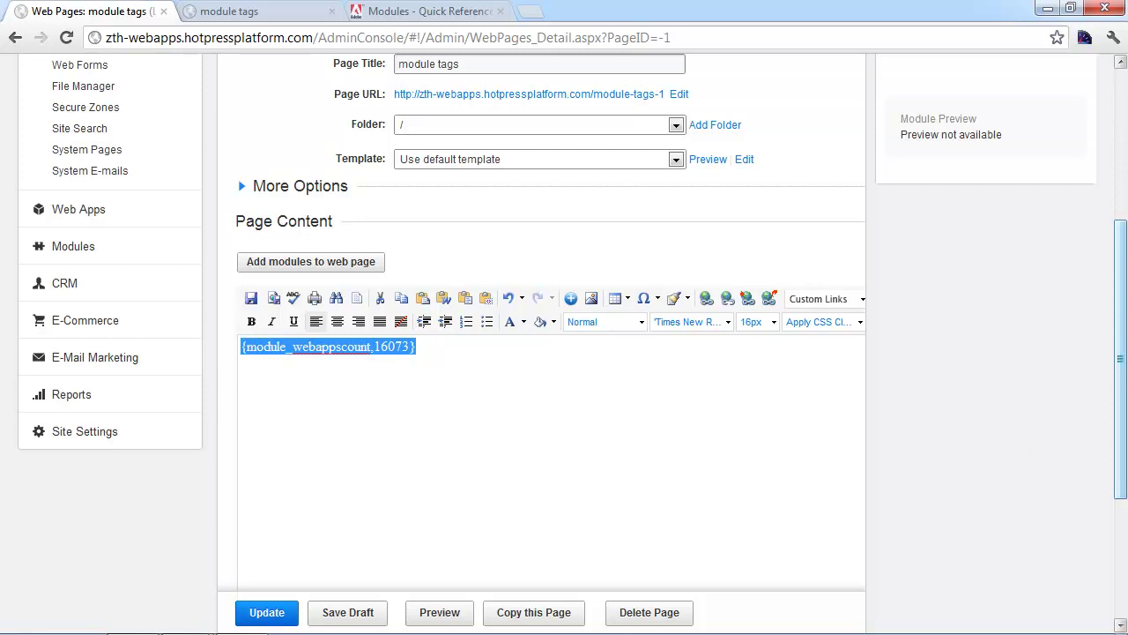
key("ctrl+x")
scroll(935, 220, "up", 4)
mouse_move(891, 97)
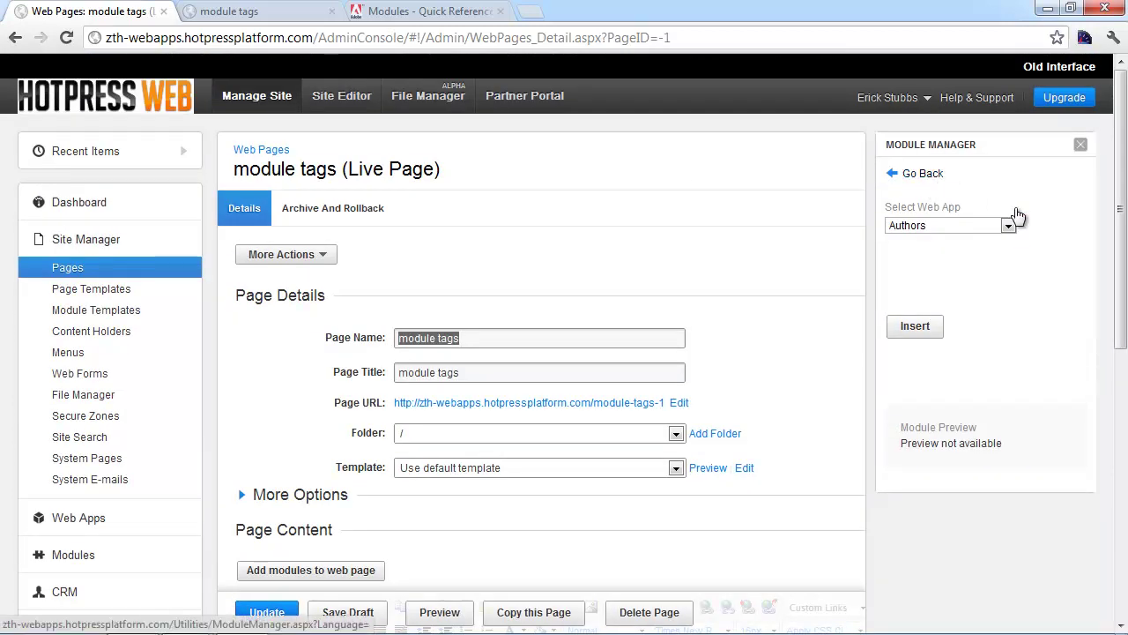
left_click(1078, 219)
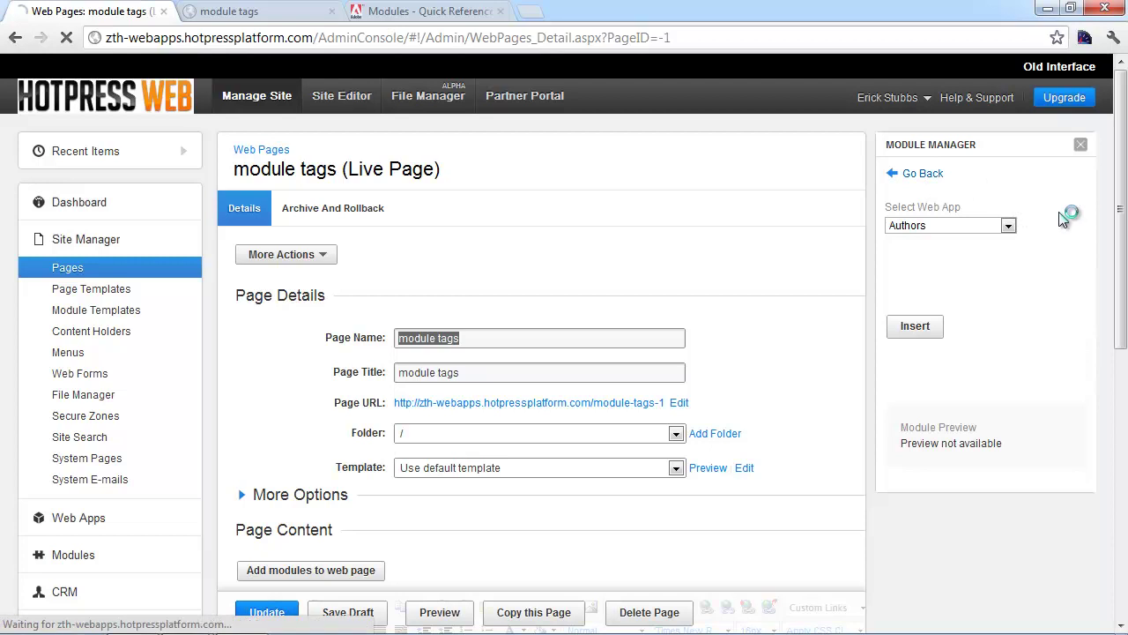
Step: Check the Count of Items output on the module tags preview page and return to the page editor
left_click(262, 9)
left_click_drag(15, 114, 3, 115)
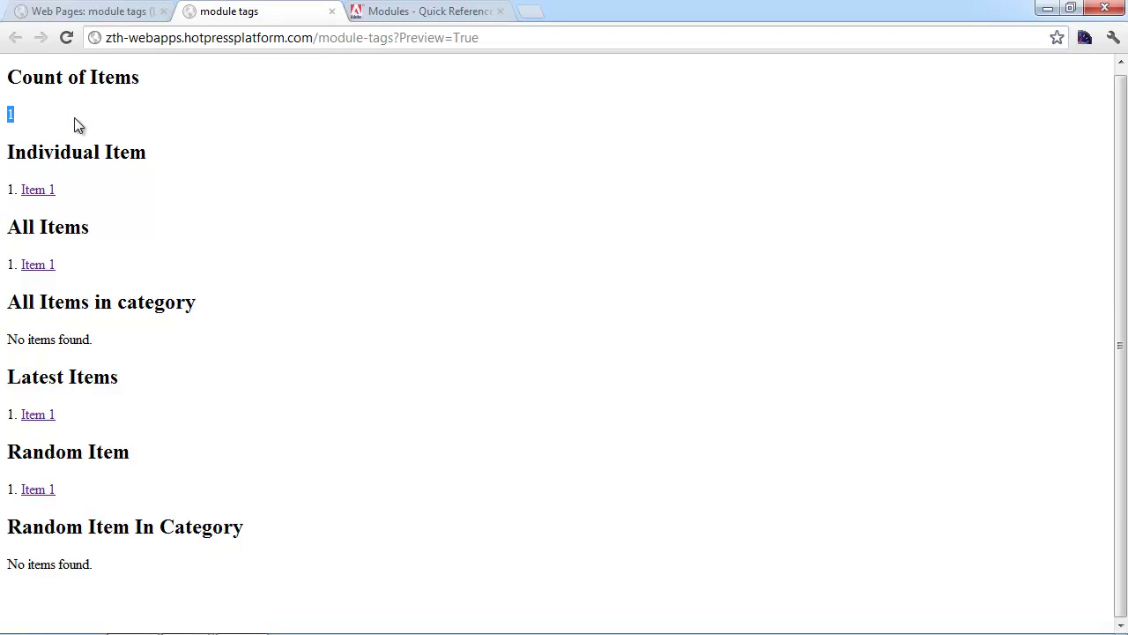
left_click(23, 123)
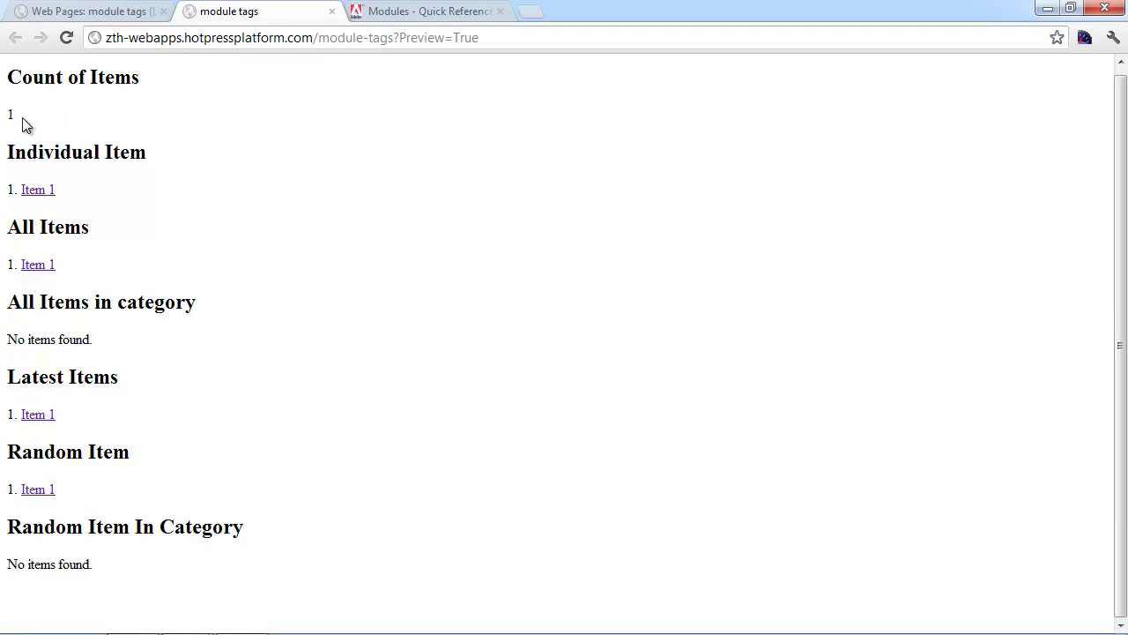
left_click(89, 10)
Step: Insert the Web Apps Input Form for Customers module into the page, choosing Test Web App
scroll(451, 474, "down", 3)
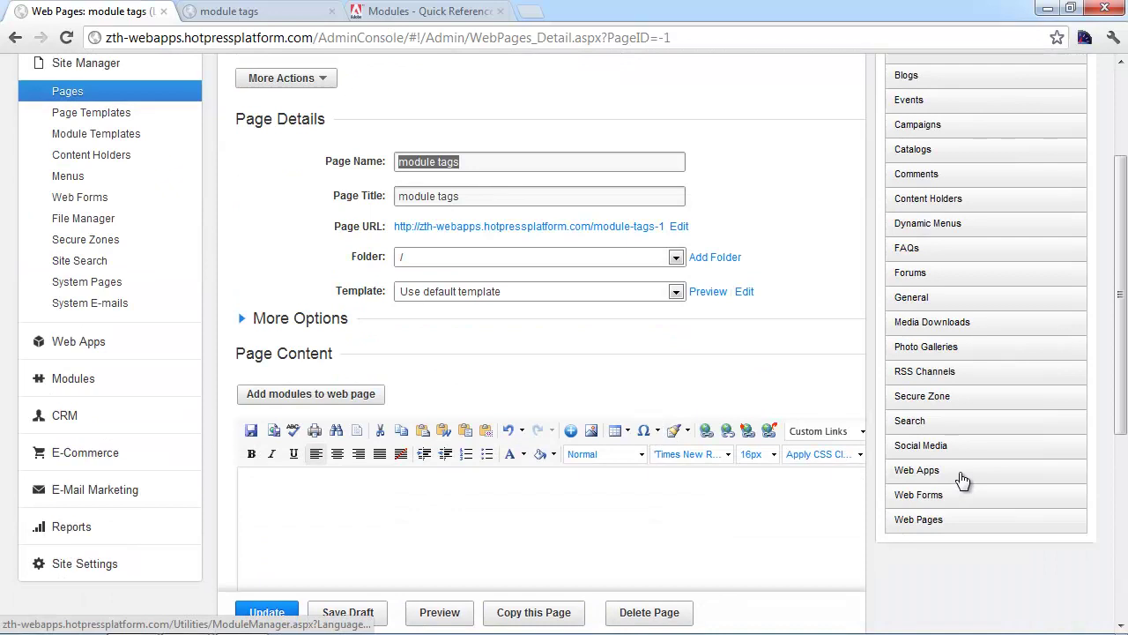
left_click(962, 476)
scroll(969, 494, "down", 1)
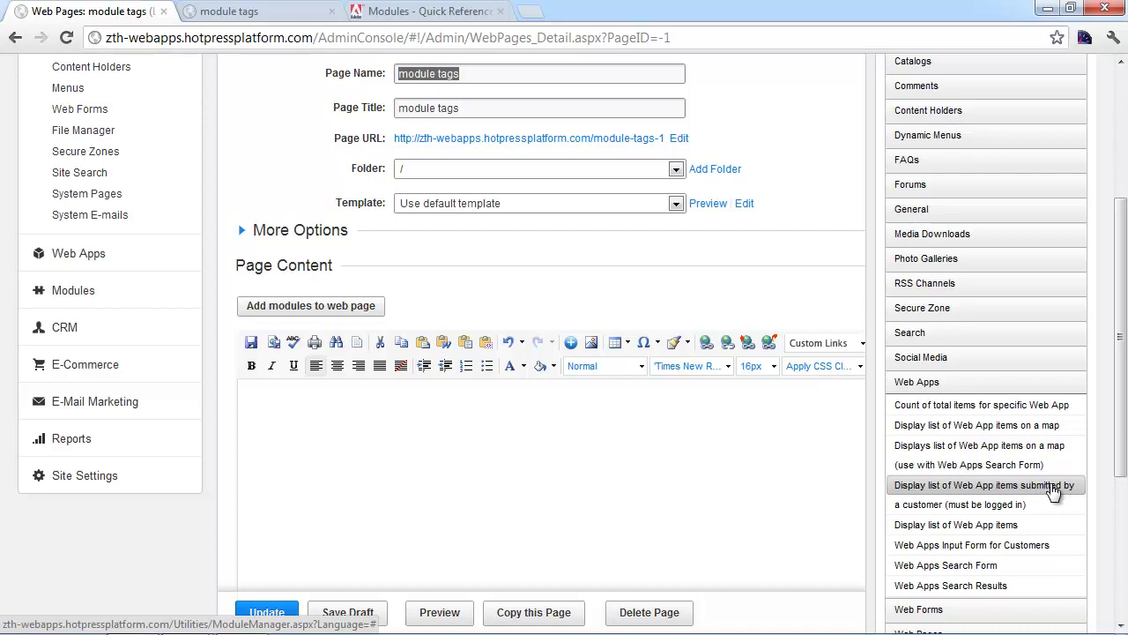
scroll(1054, 491, "down", 1)
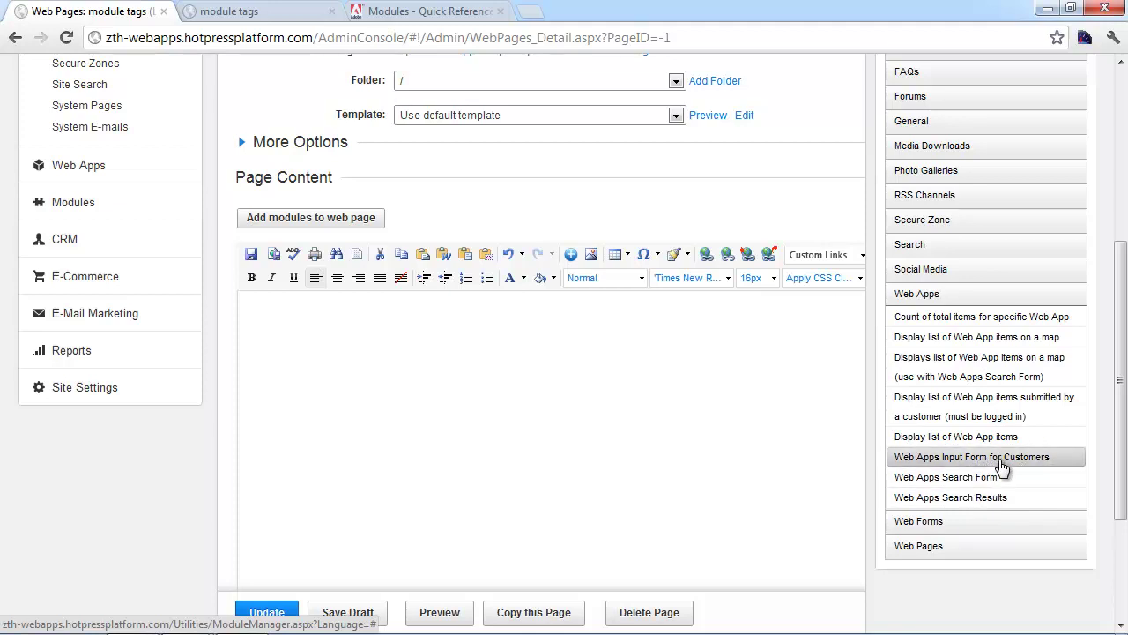
left_click(899, 456)
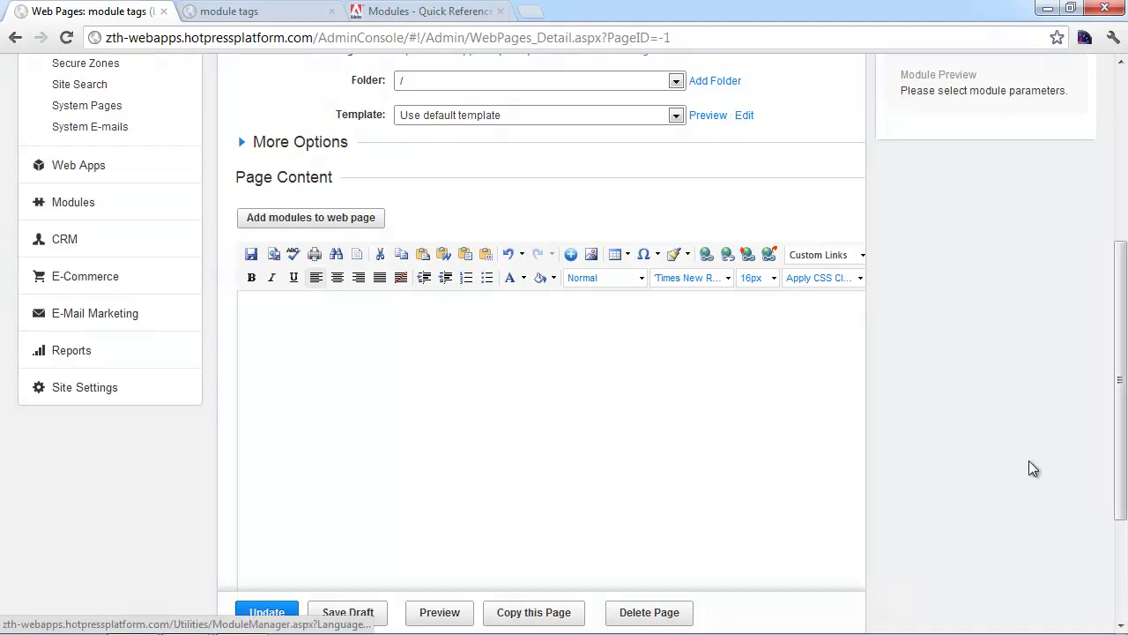
left_click_drag(1126, 297, 1126, 169)
left_click(1008, 137)
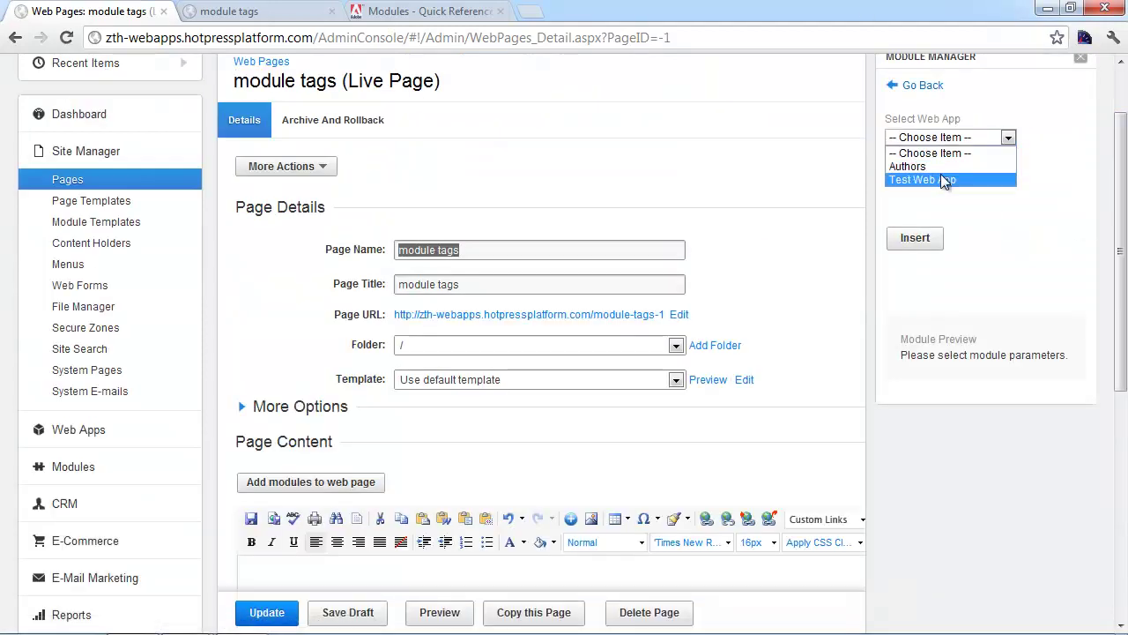
left_click(940, 176)
scroll(1009, 247, "down", 1)
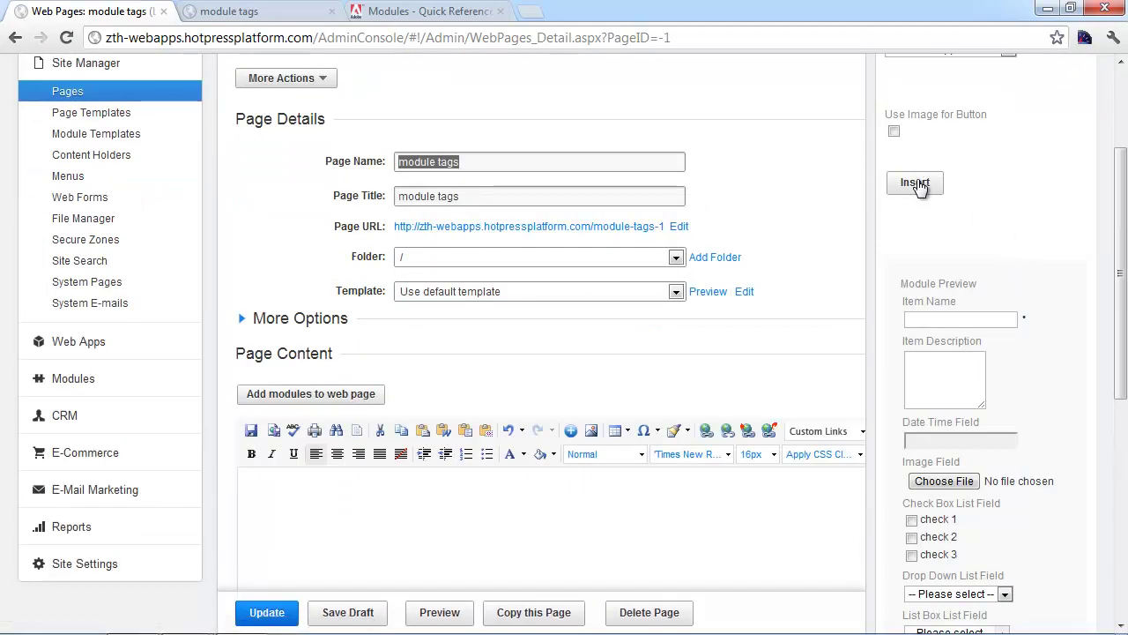
left_click(915, 183)
Step: Examine the inserted input form's fields in the design view and their markup in the HTML source
scroll(674, 503, "down", 3)
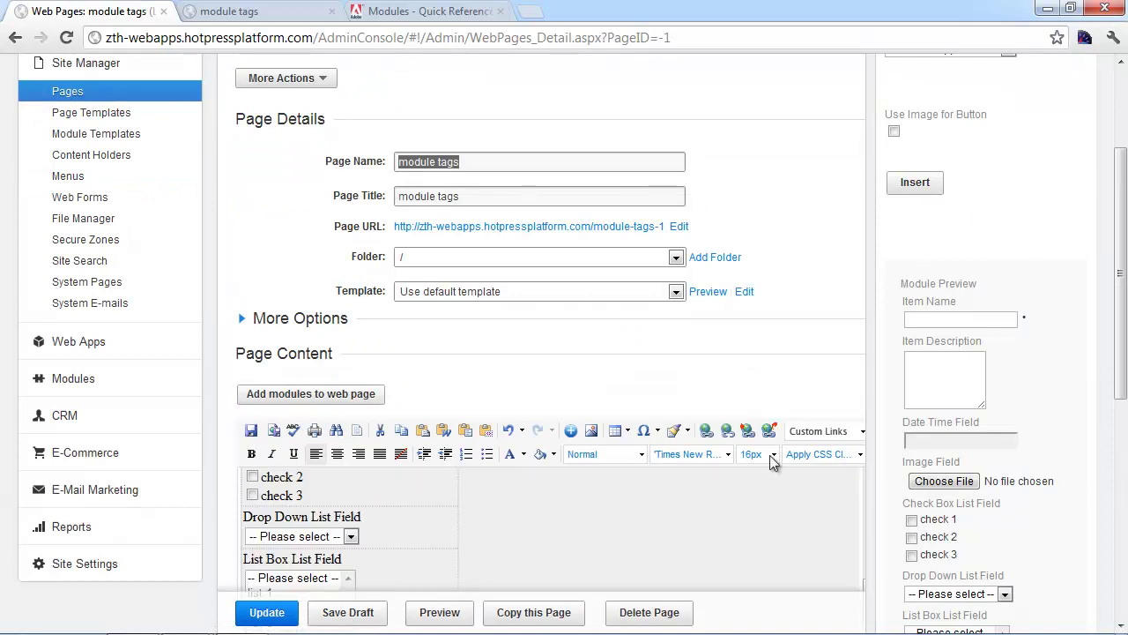
left_click_drag(1125, 255, 1125, 398)
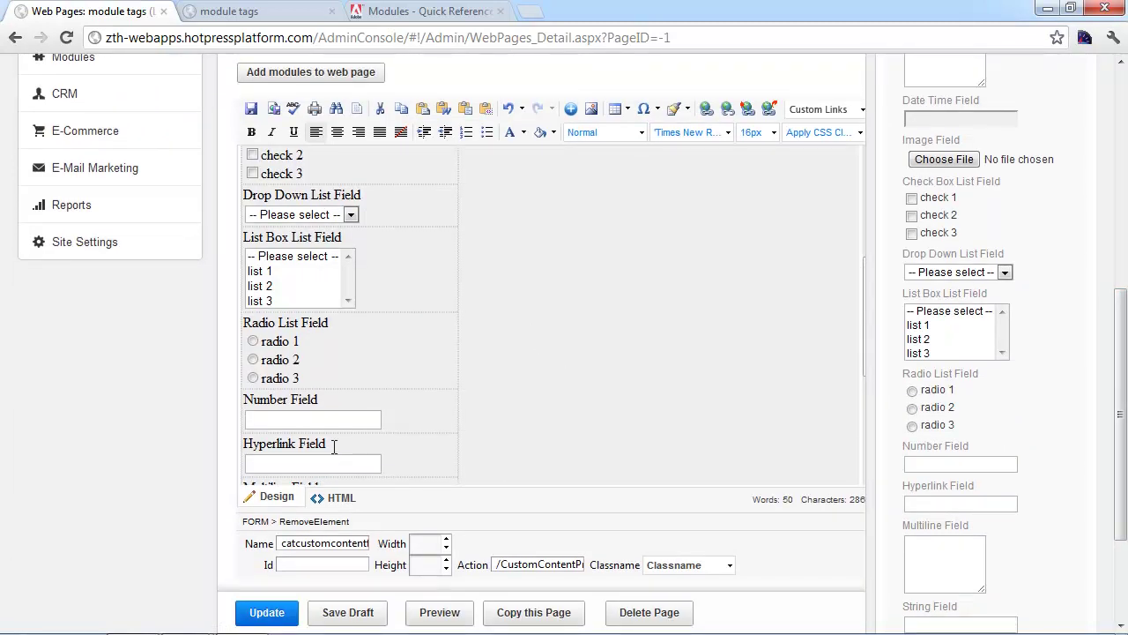
left_click(333, 498)
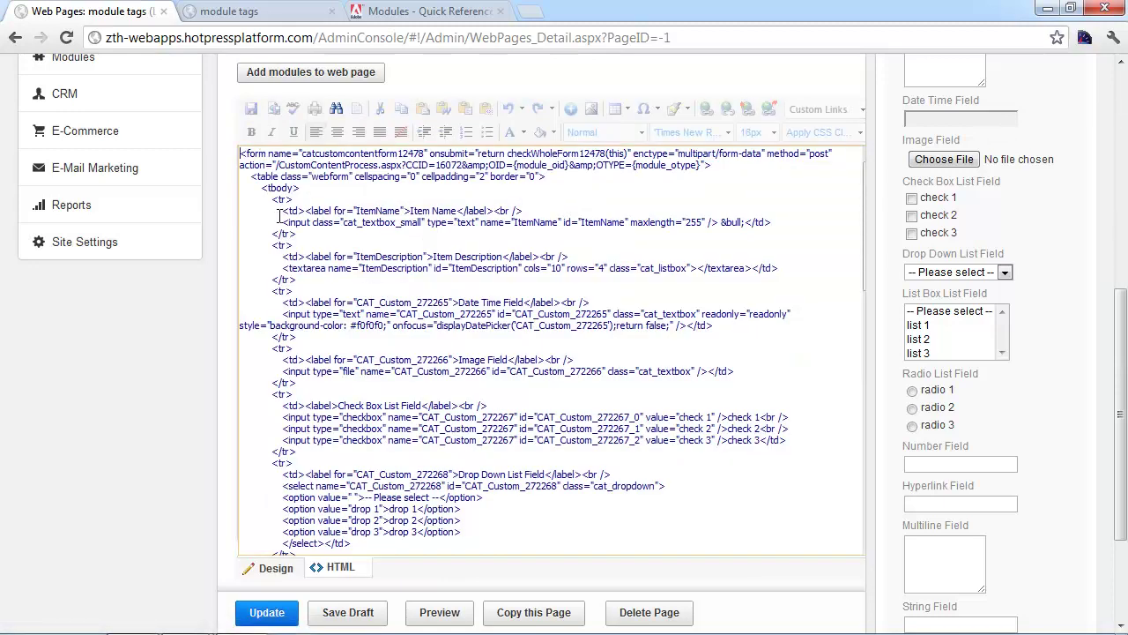
left_click_drag(272, 200, 364, 353)
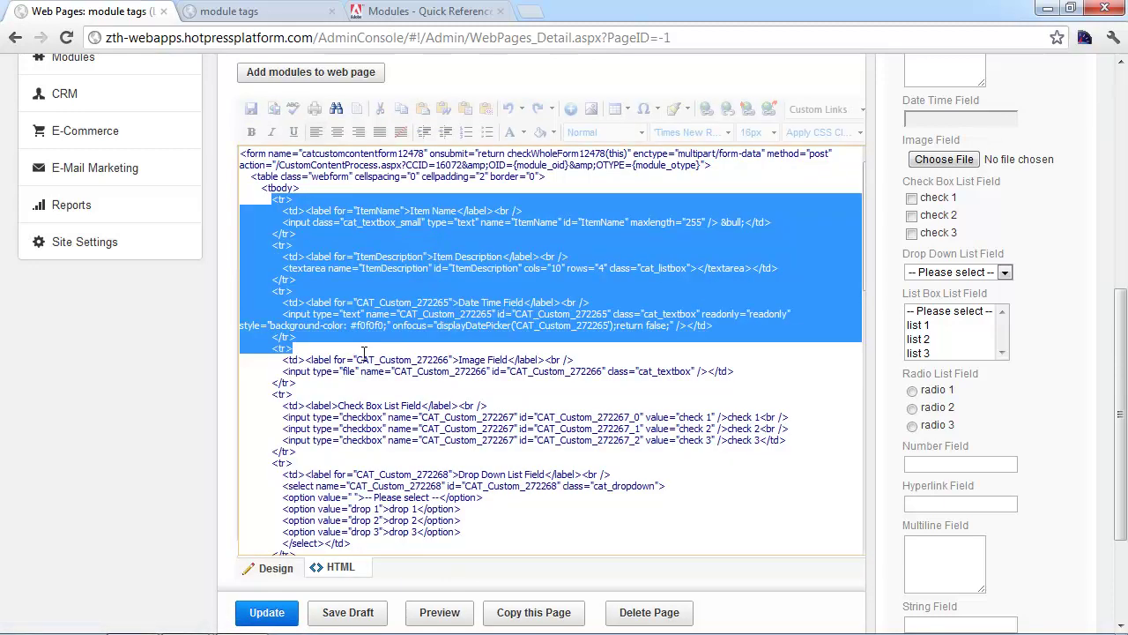
left_click(439, 388)
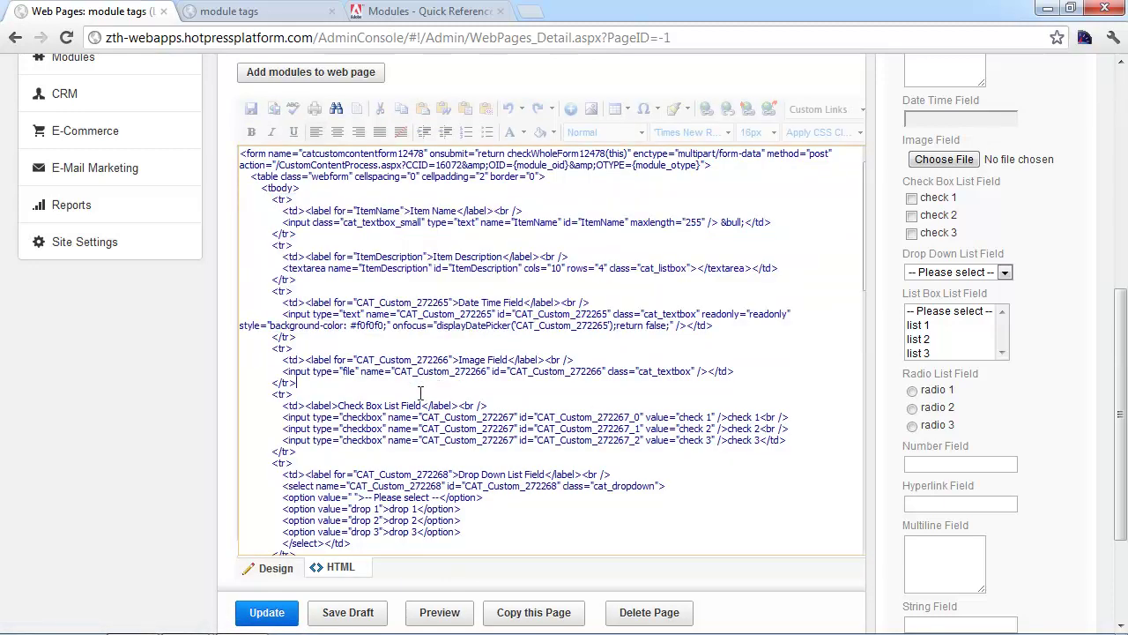
left_click(266, 568)
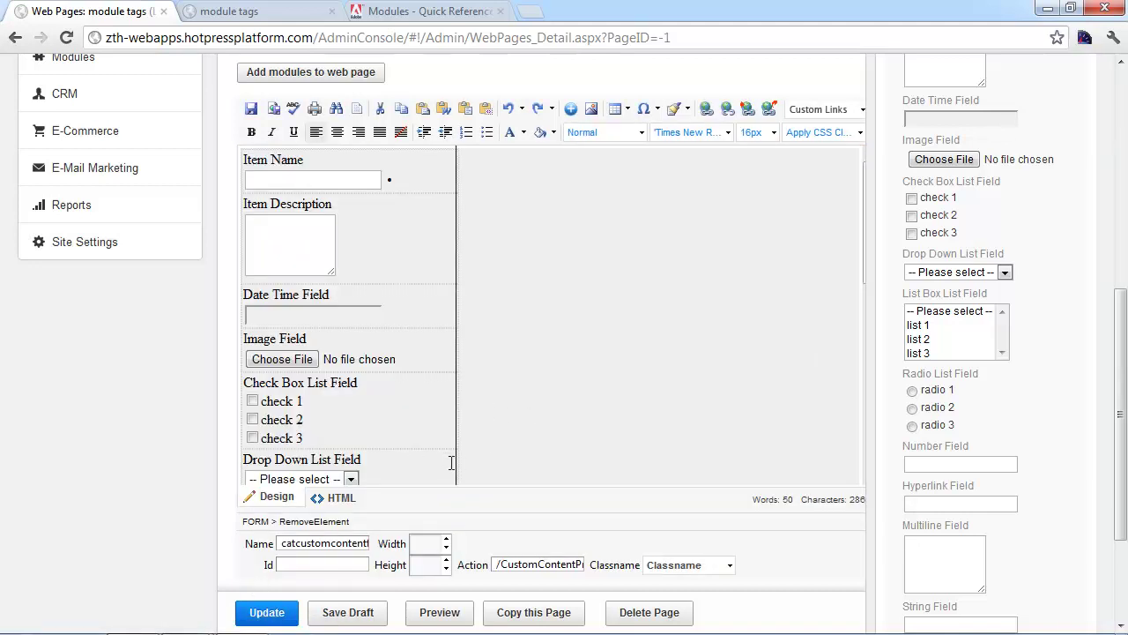
Step: Delete all of the input form's code from the page's HTML source
left_click(339, 498)
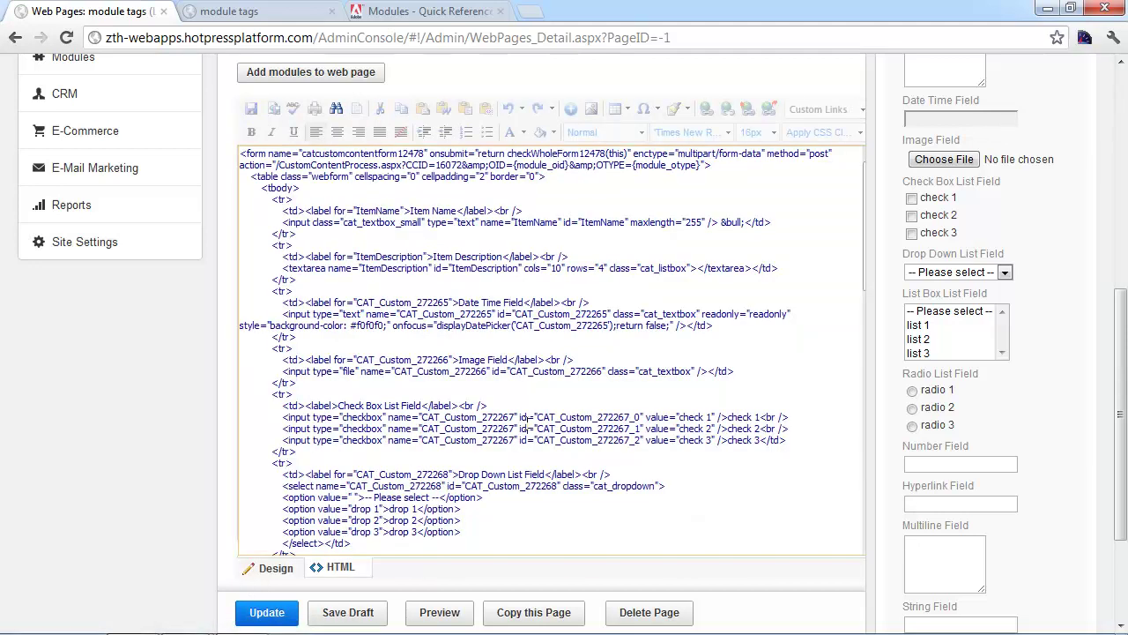
key("ctrl+a")
key("Delete")
scroll(657, 399, "up", 5)
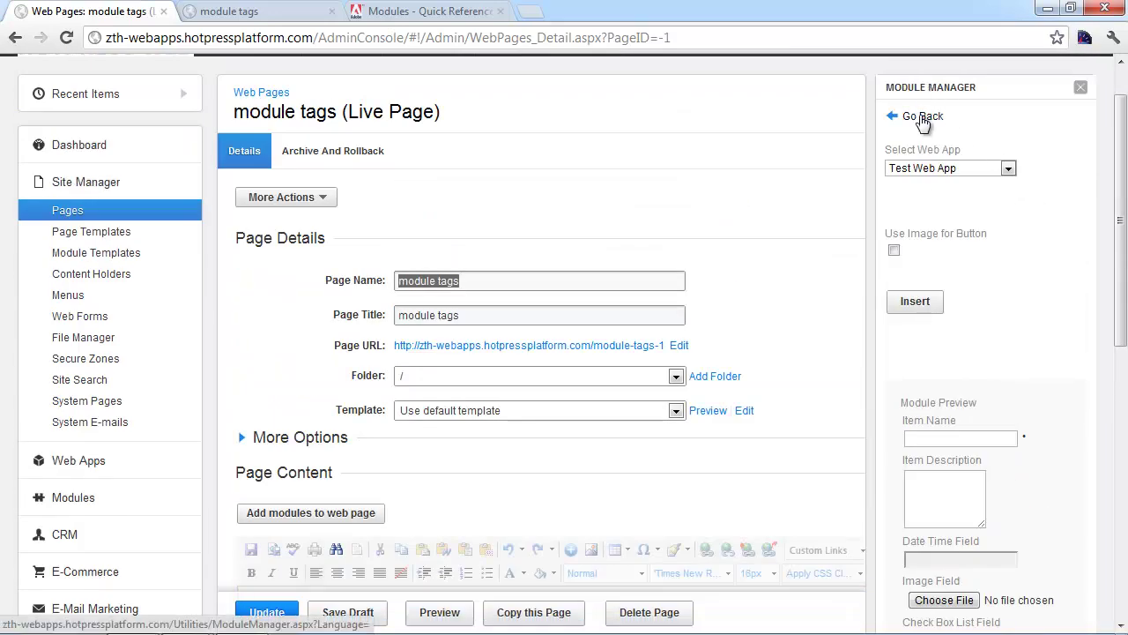
Step: Return to the module list and open the Web Apps module that displays a list of Web App items
left_click(925, 116)
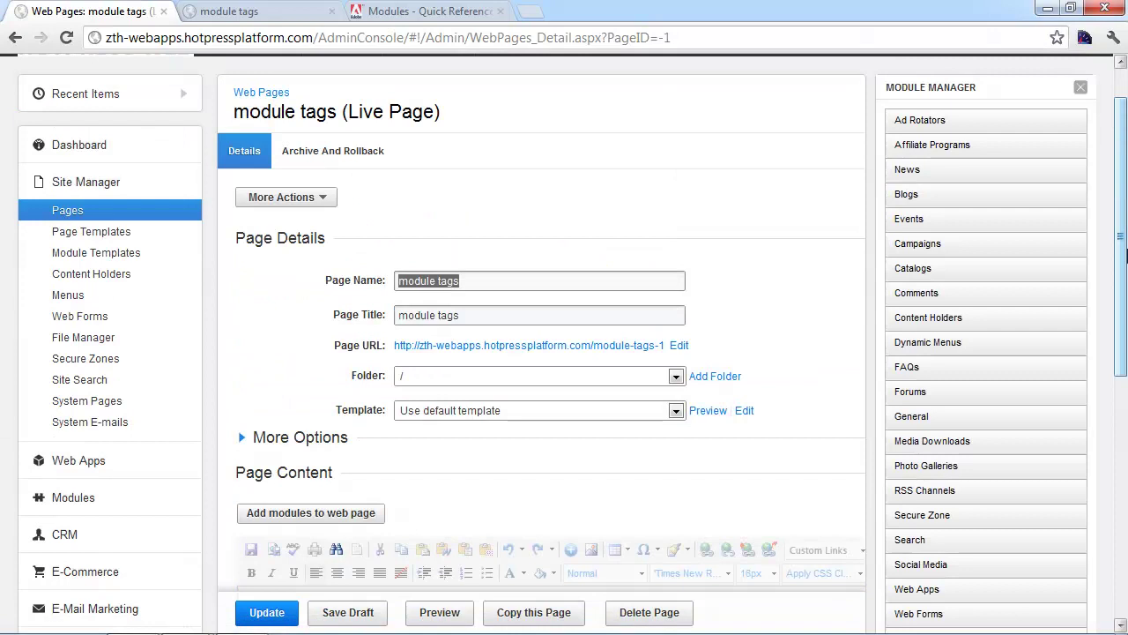
left_click_drag(1123, 259, 1119, 374)
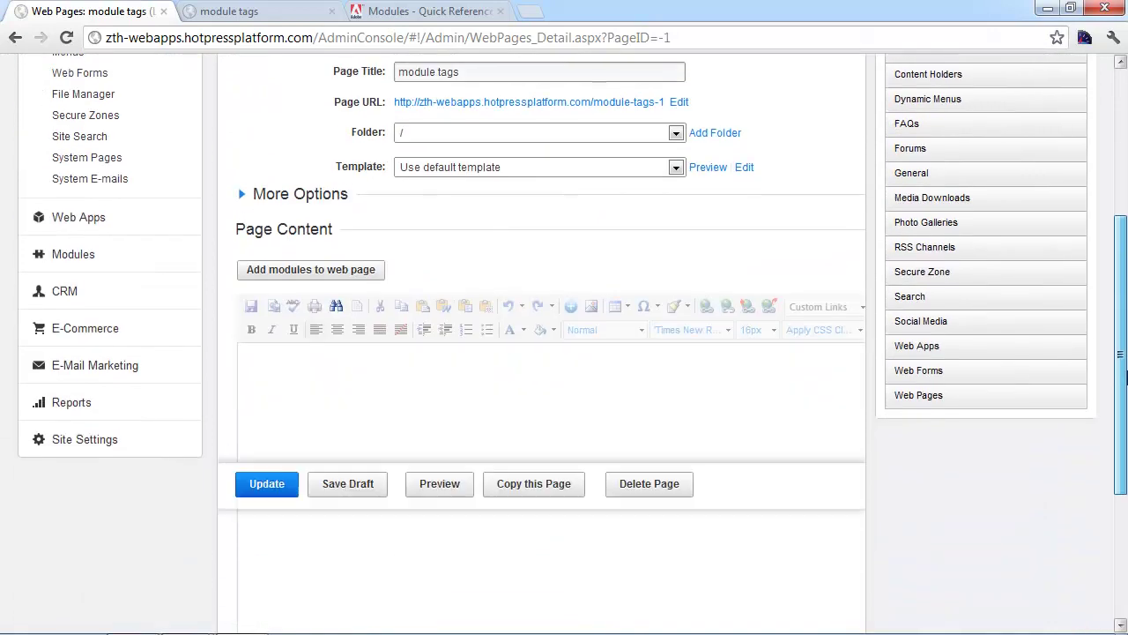
left_click(950, 353)
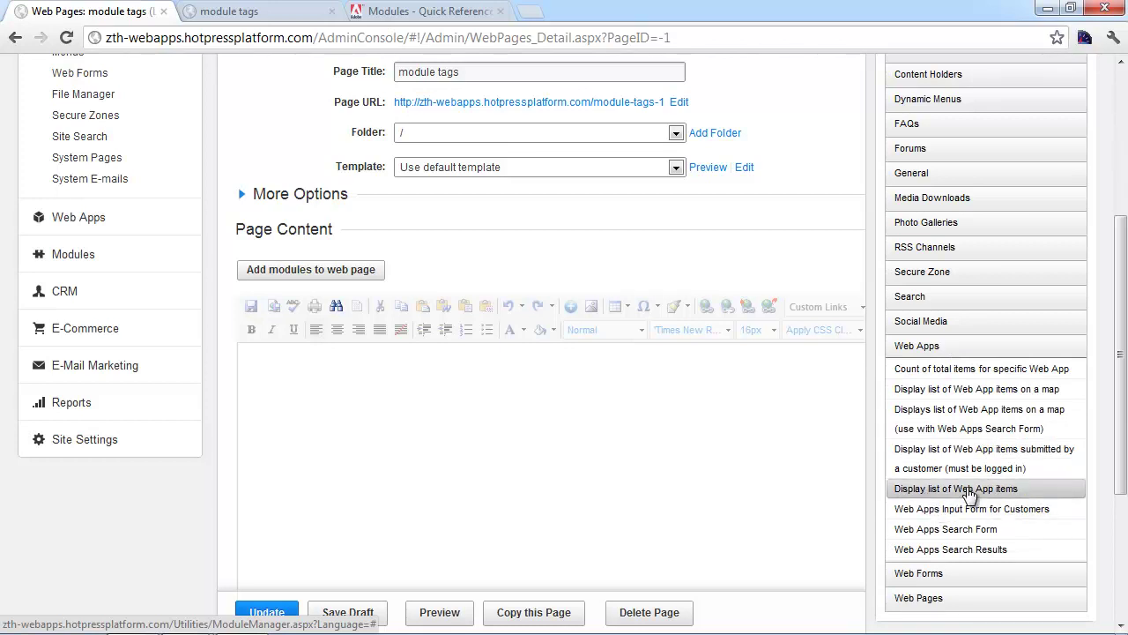
scroll(969, 496, "down", 1)
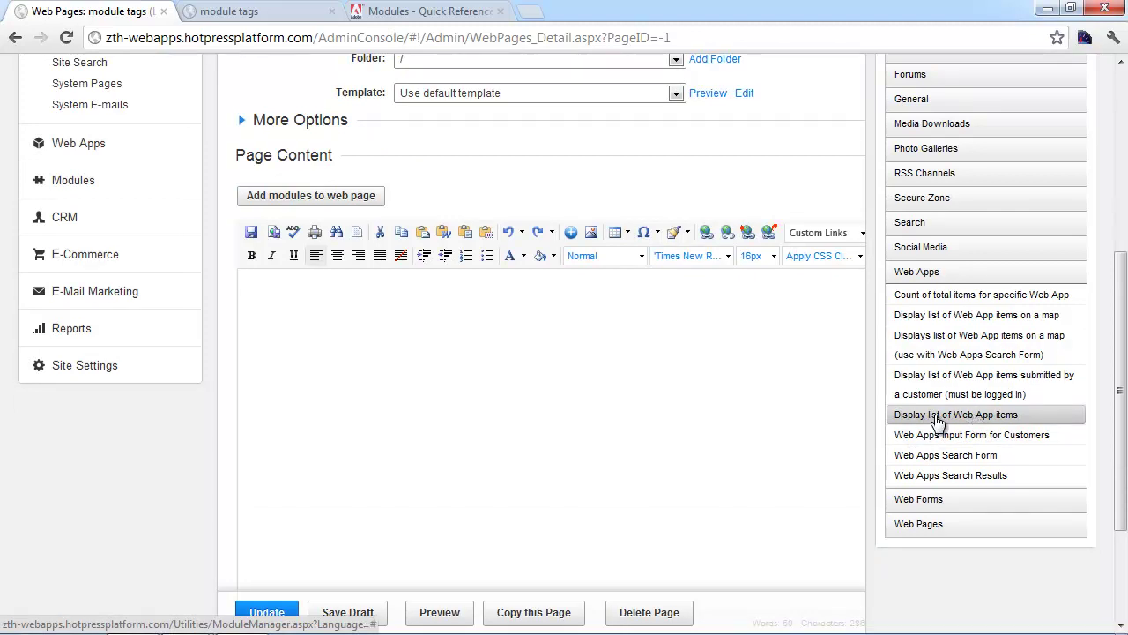
left_click(937, 421)
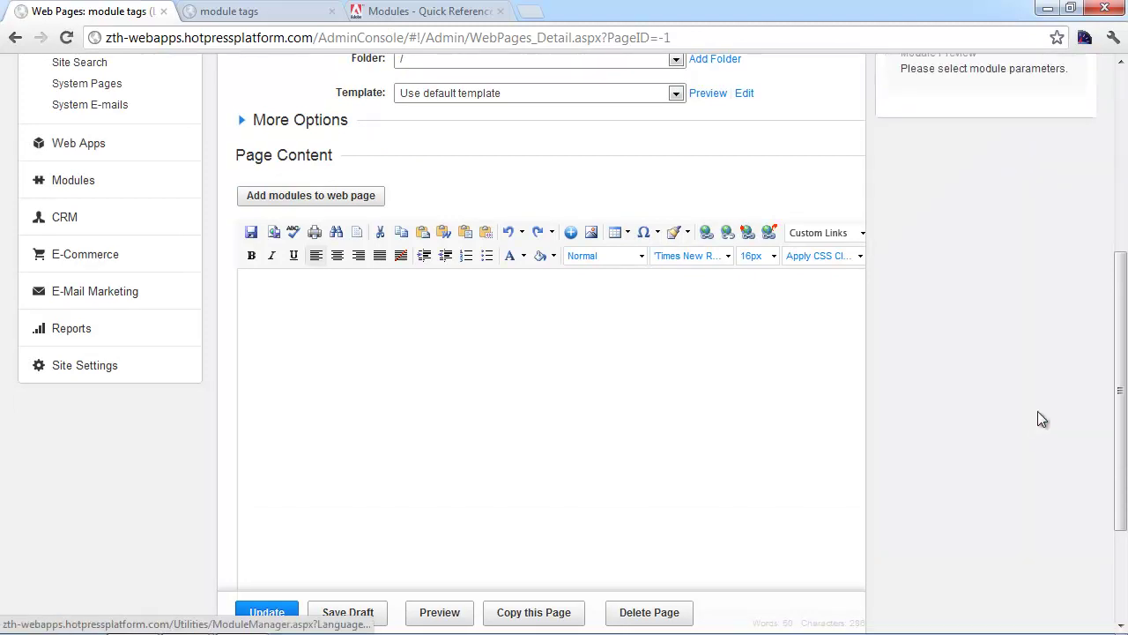
left_click_drag(1119, 406, 1119, 244)
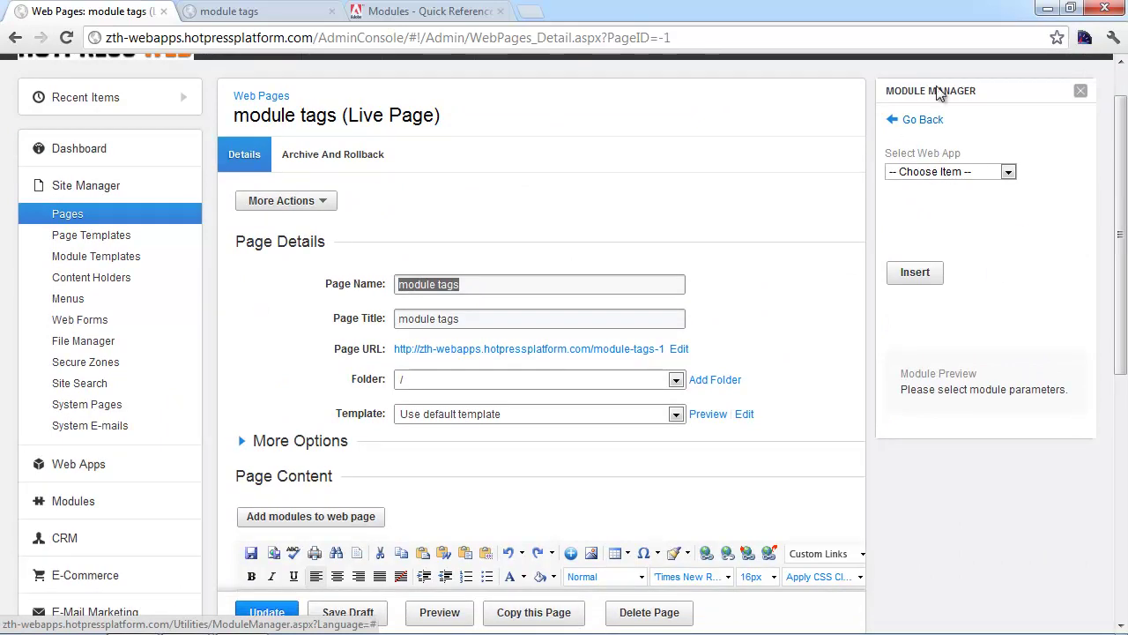
Step: Insert the item list module for the Authors web app with All Items as the display criteria
left_click(917, 177)
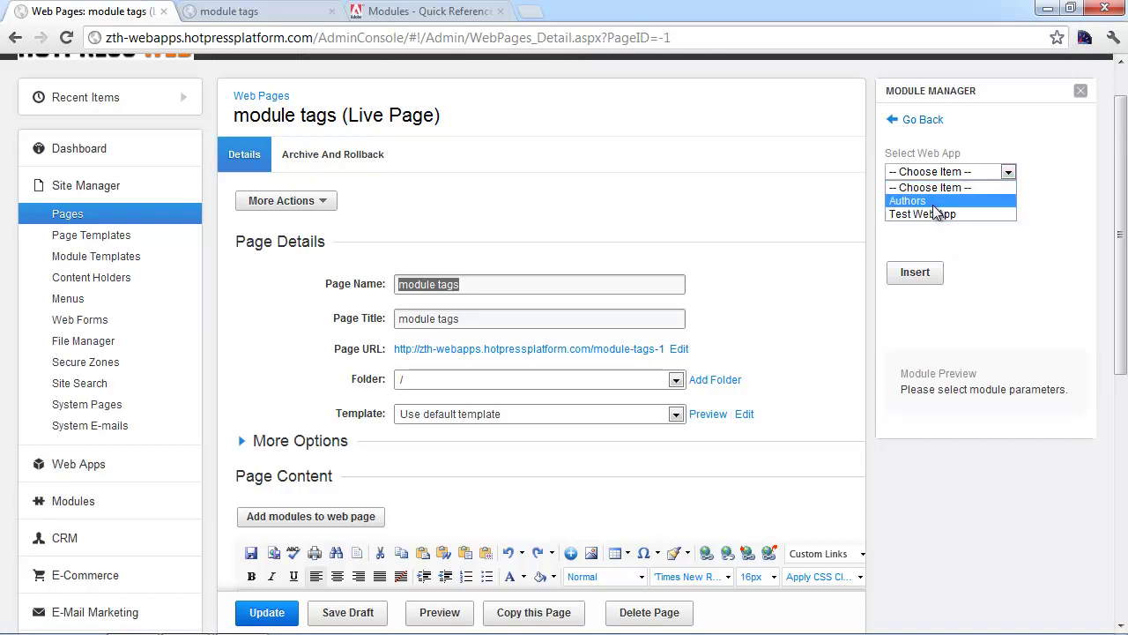
left_click(933, 204)
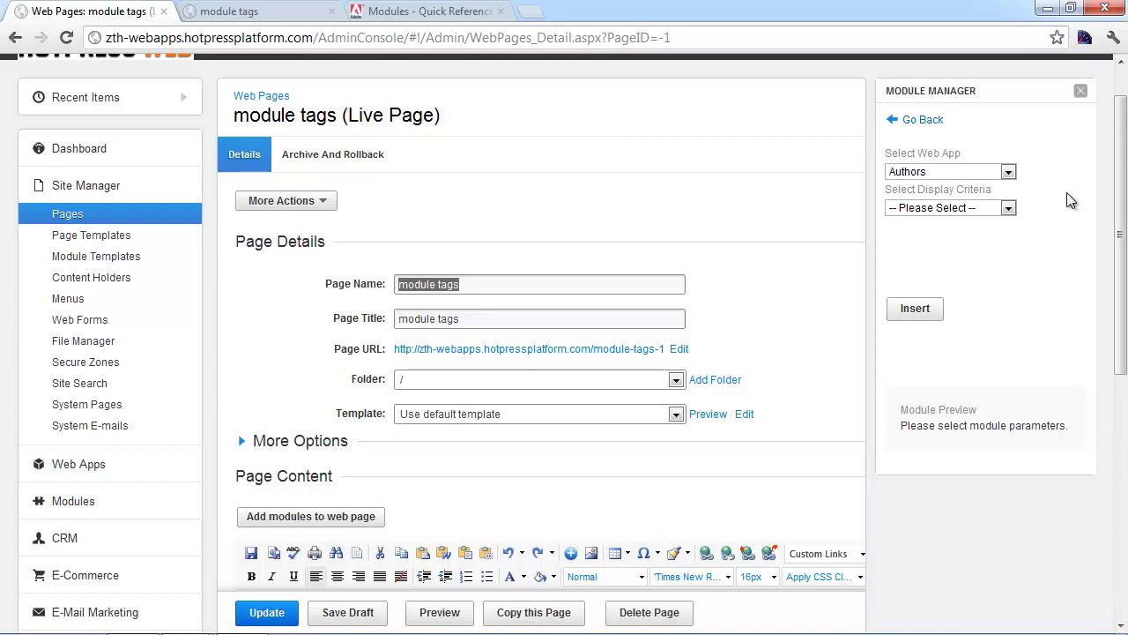
scroll(1008, 236, "down", 1)
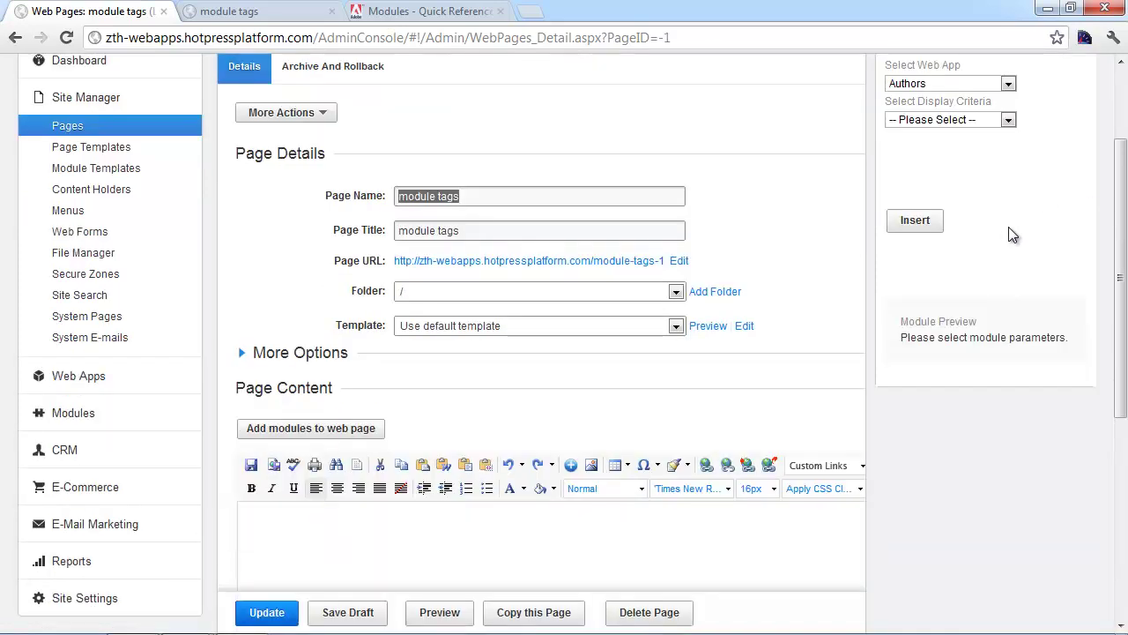
left_click(987, 123)
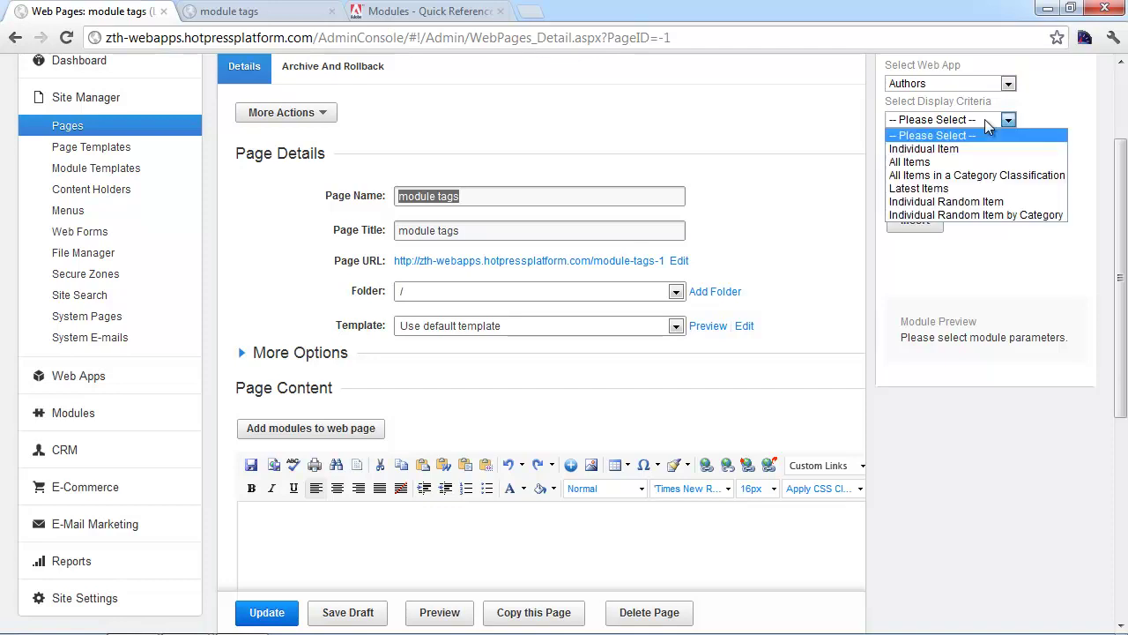
left_click(946, 163)
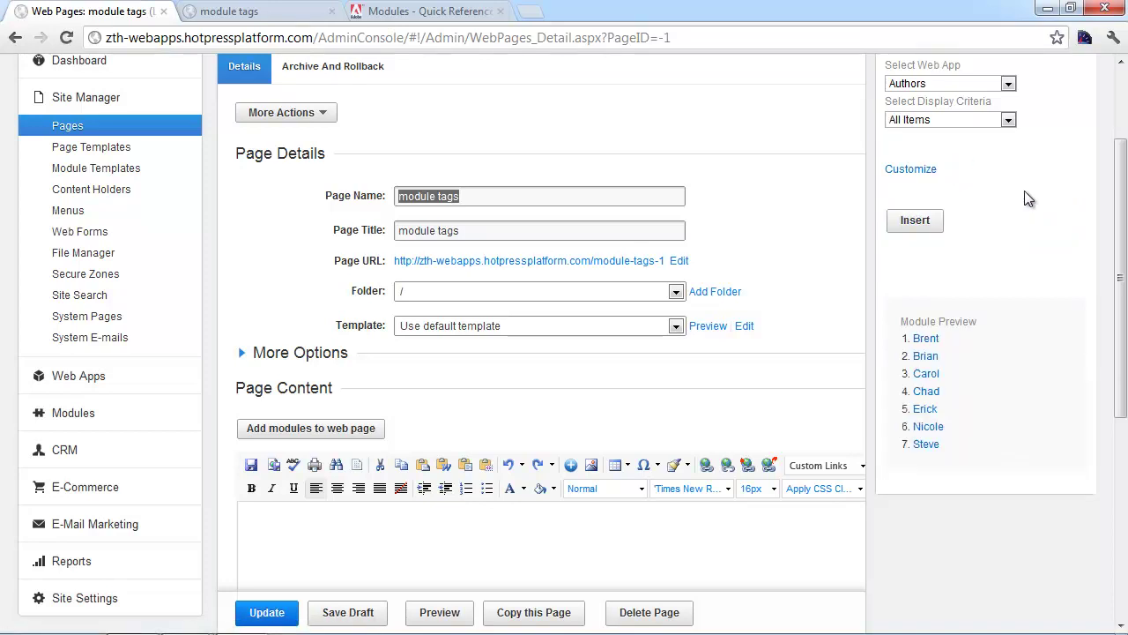
left_click(915, 221)
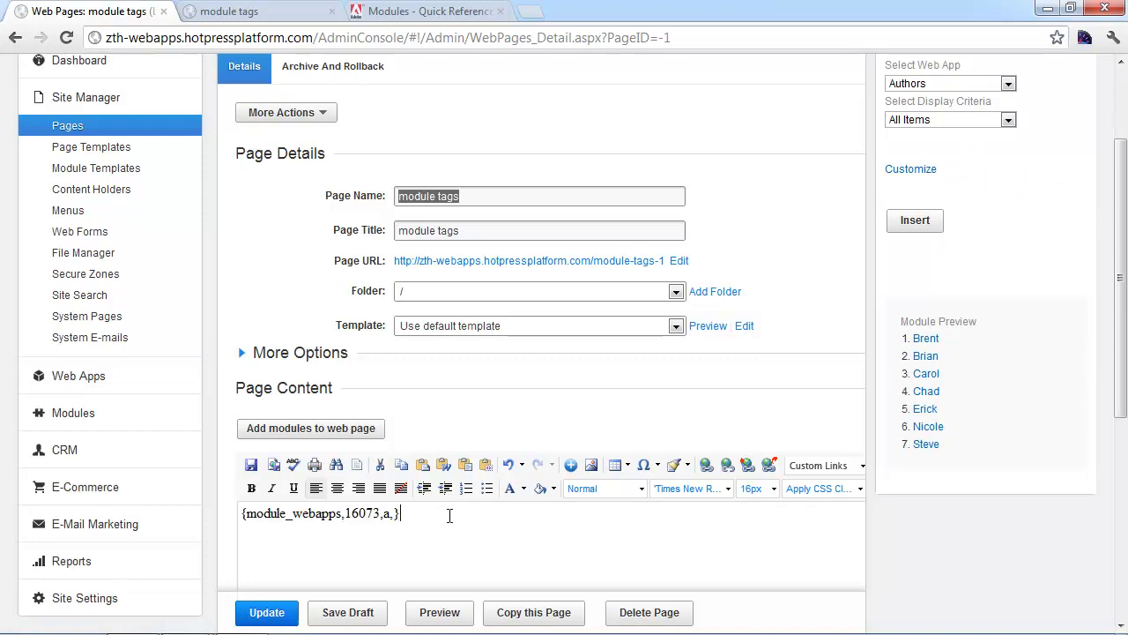
Step: Examine the inserted item list tag part by part: the module name, web app ID and filter parameter
left_click_drag(450, 515, 237, 513)
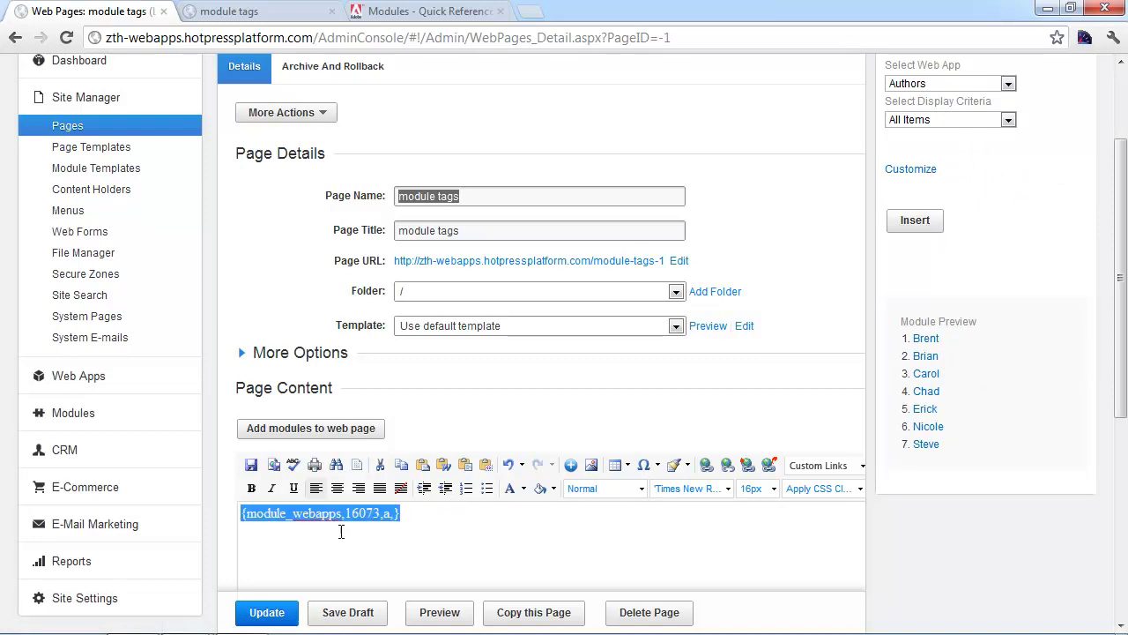
left_click(346, 531)
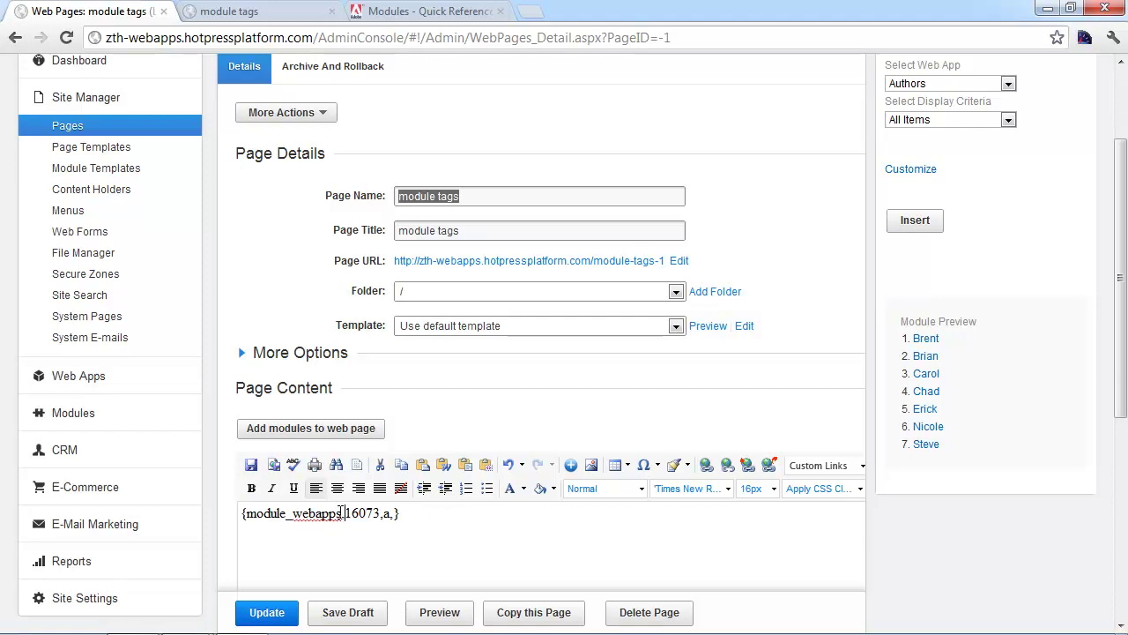
left_click_drag(341, 513, 270, 513)
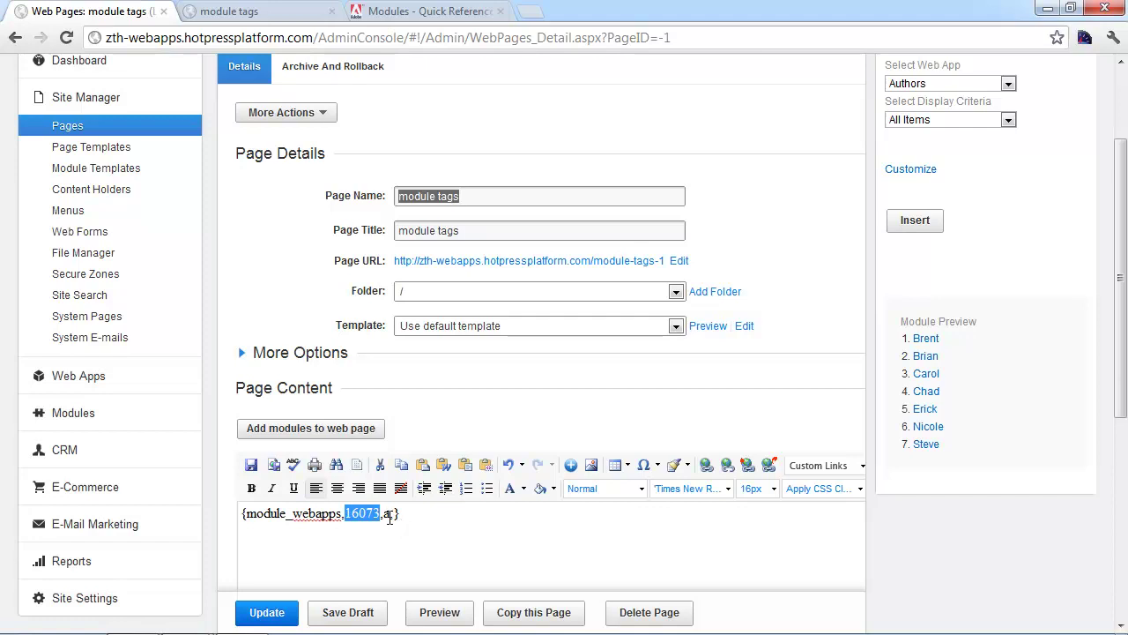
left_click(388, 514)
double_click(387, 515)
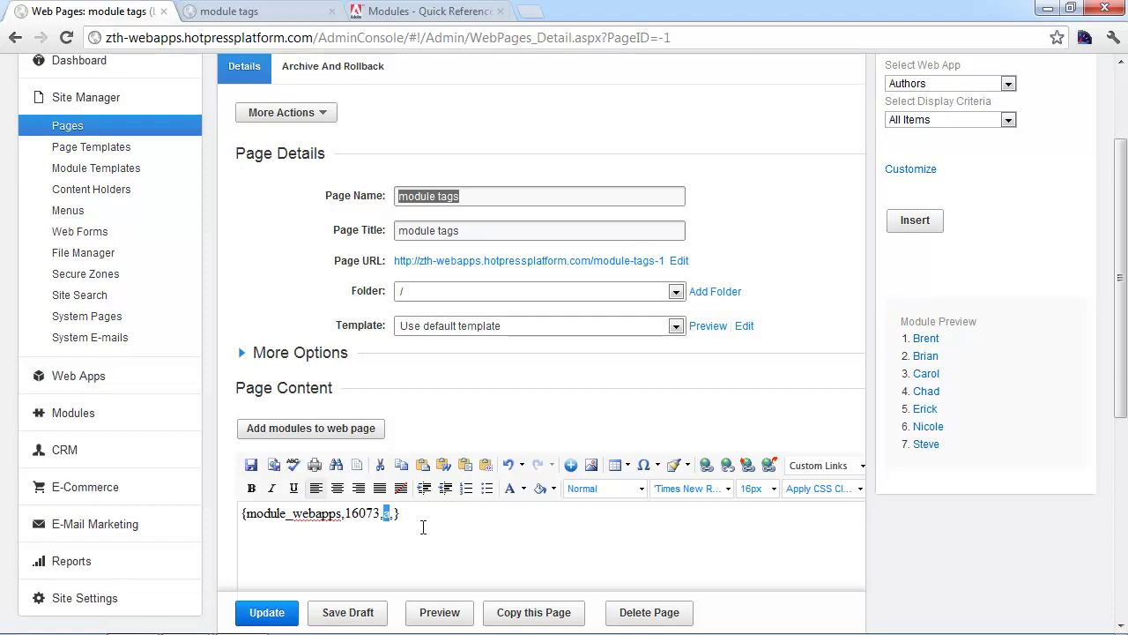
Step: Delete the whole Authors item list tag from the page content
left_click(418, 518)
left_click_drag(418, 517, 70, 498)
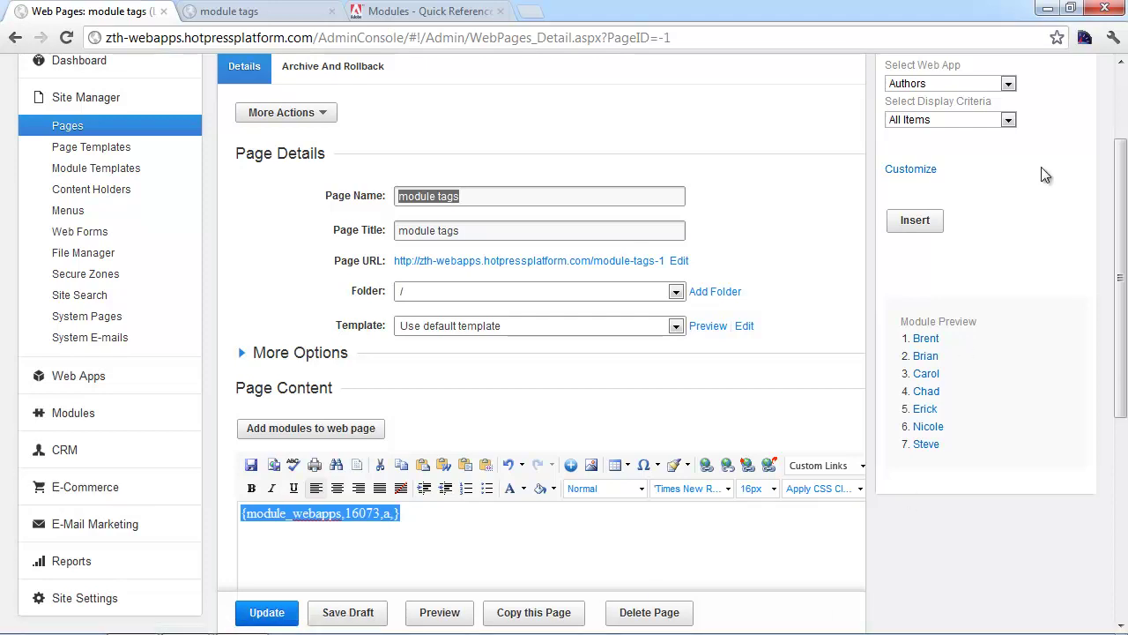
key("Delete")
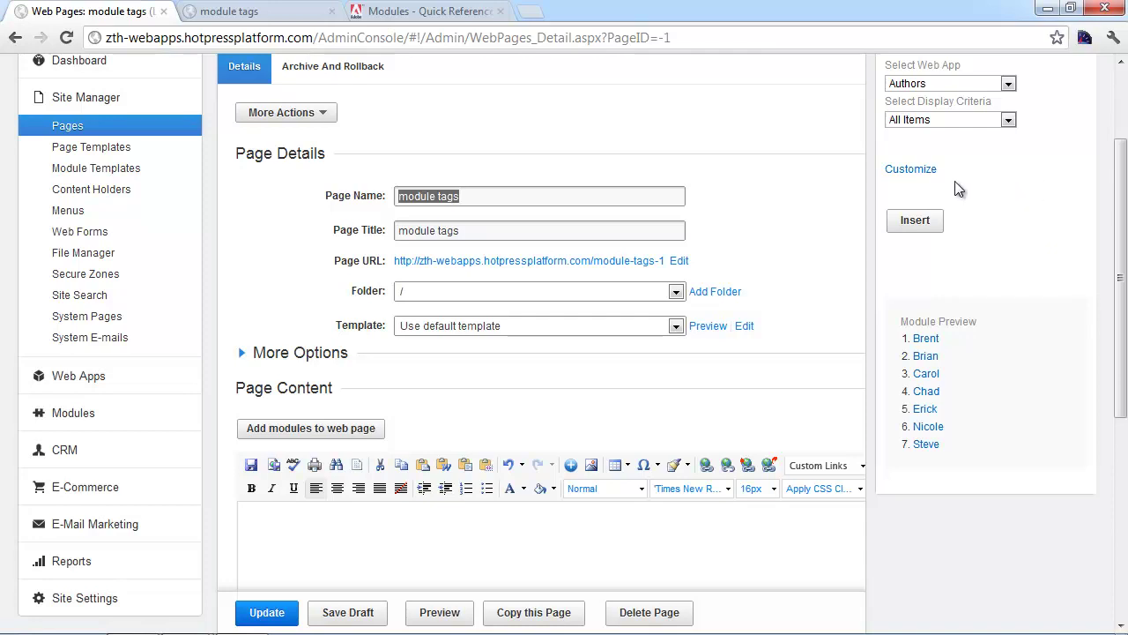
Step: Show the item list module's customization options, then enable the backup template and the hiding of the empty message
left_click(913, 169)
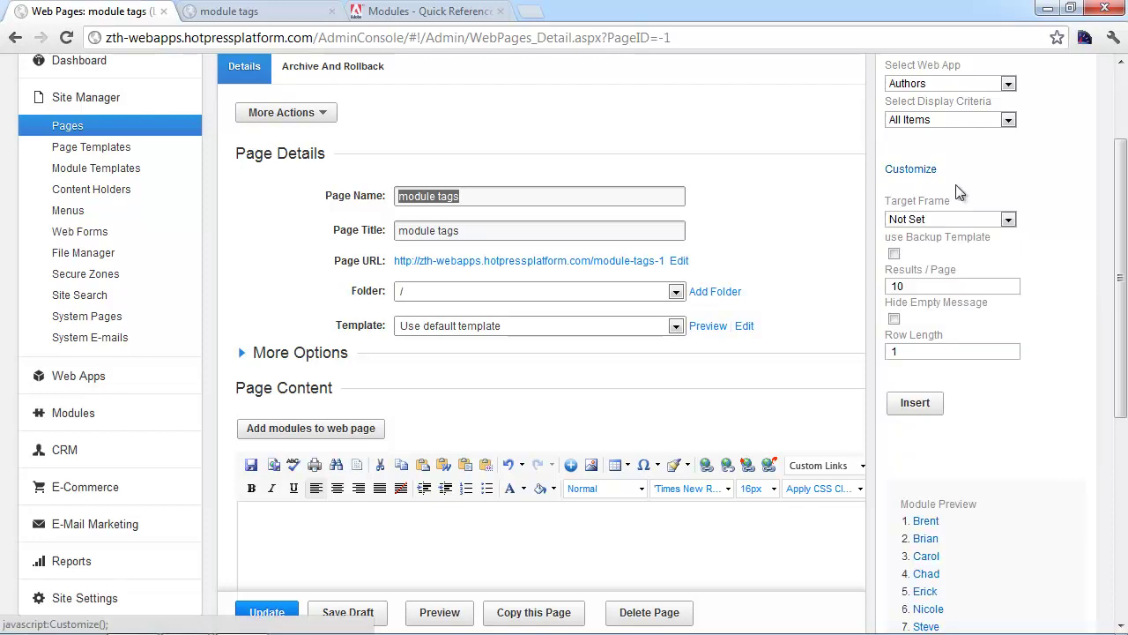
left_click(893, 254)
scroll(407, 608, "down", 1)
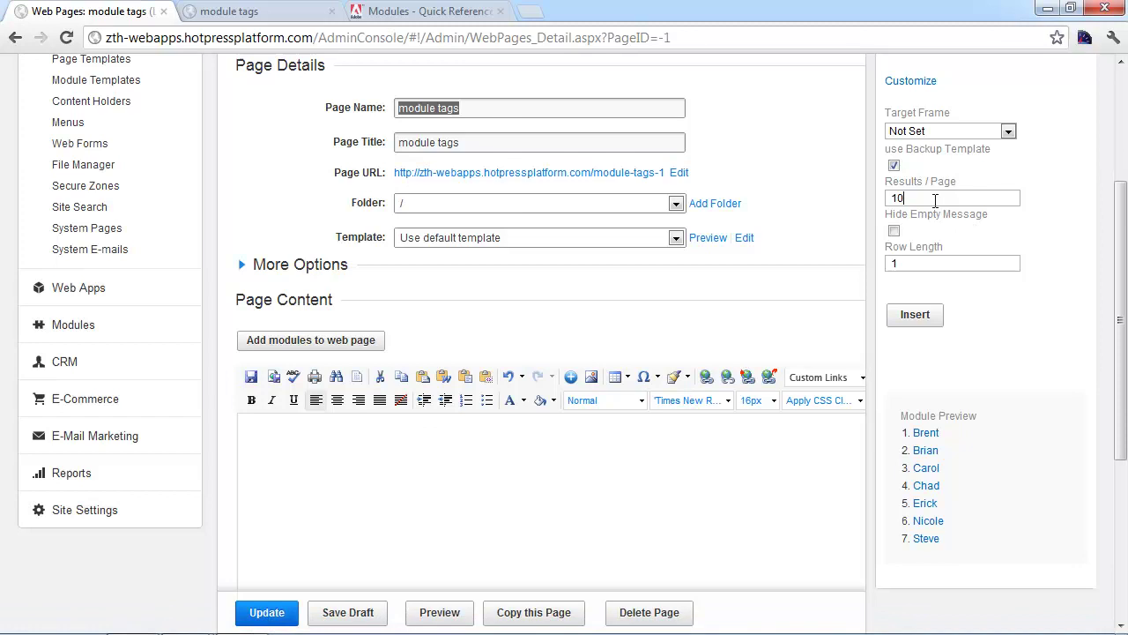
left_click_drag(885, 200, 970, 194)
left_click(920, 198)
left_click(894, 232)
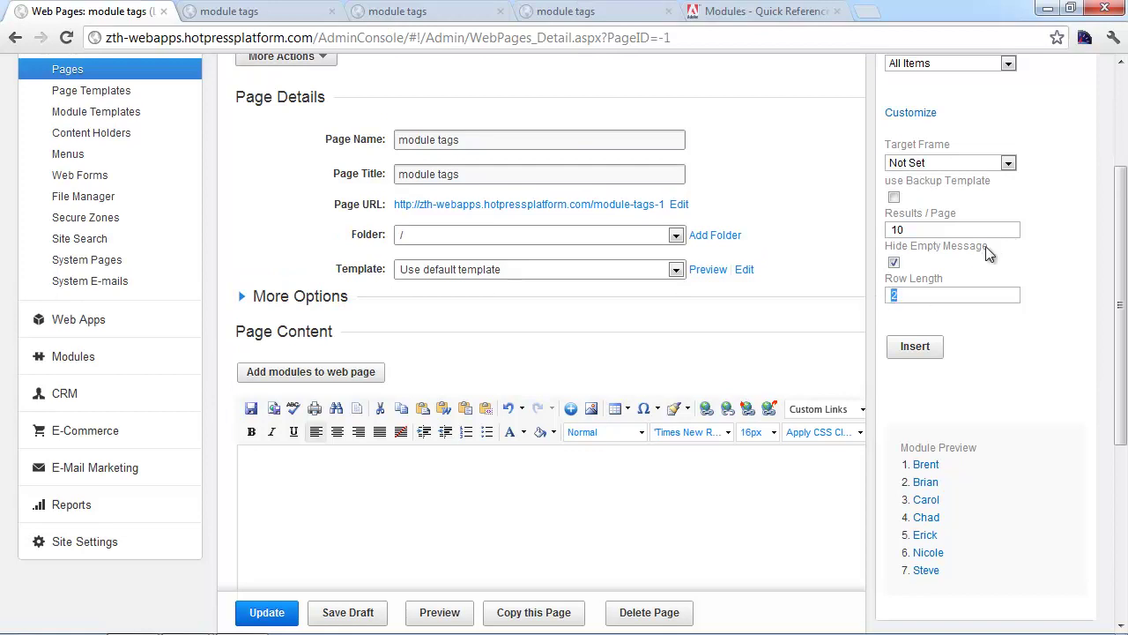
Step: Try the Target Frame choices for the Authors item list and set it to New Window
left_click(921, 163)
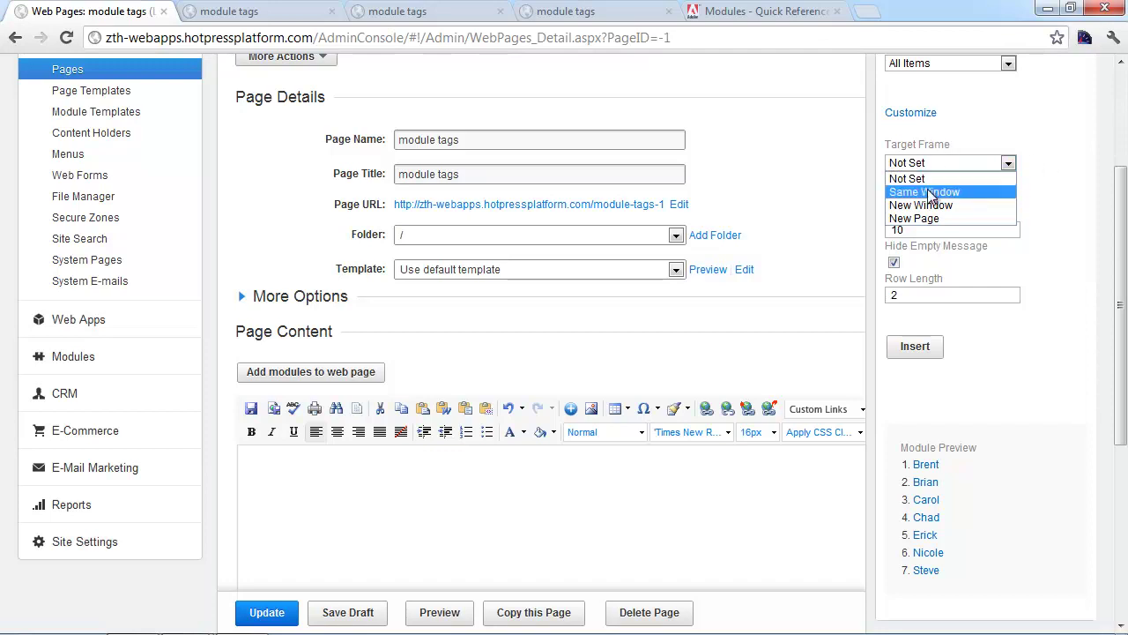
left_click(918, 210)
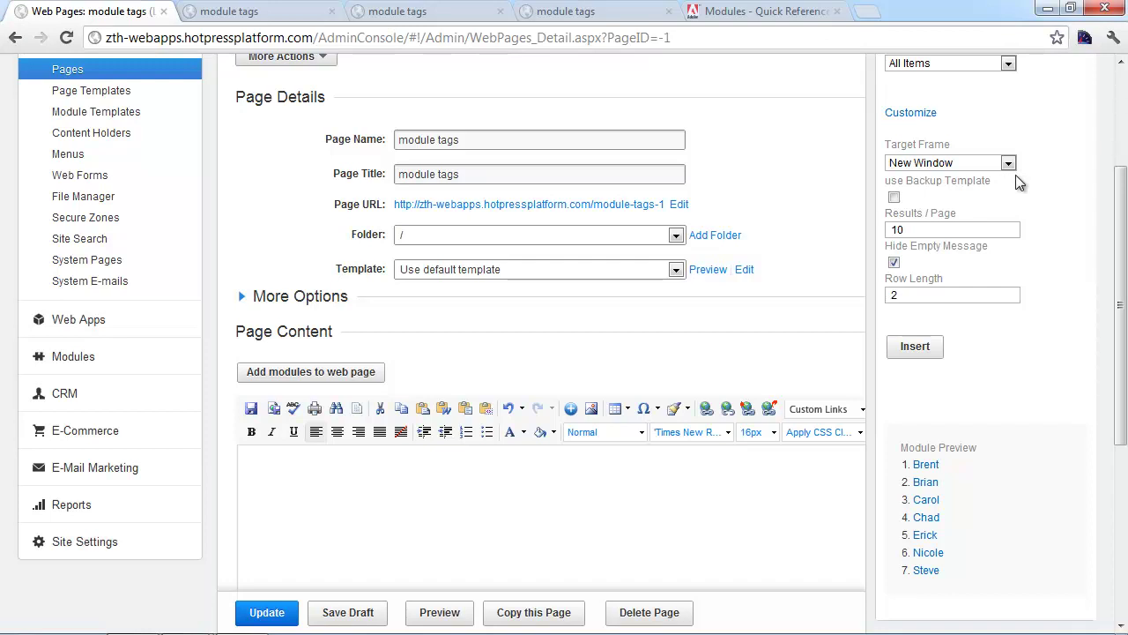
left_click(987, 163)
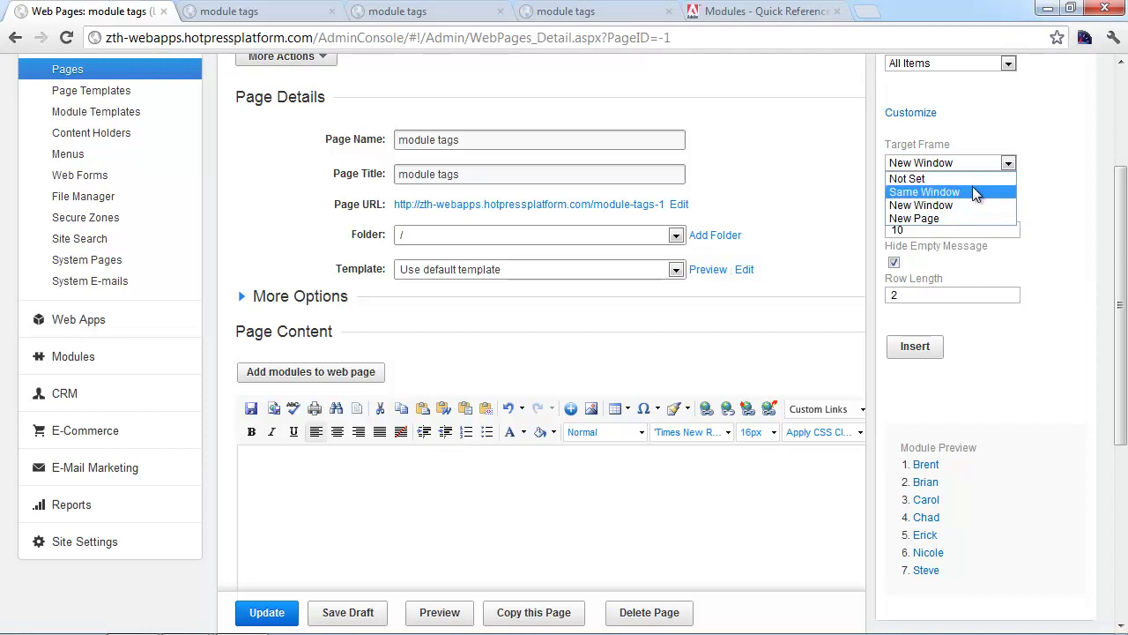
left_click(924, 178)
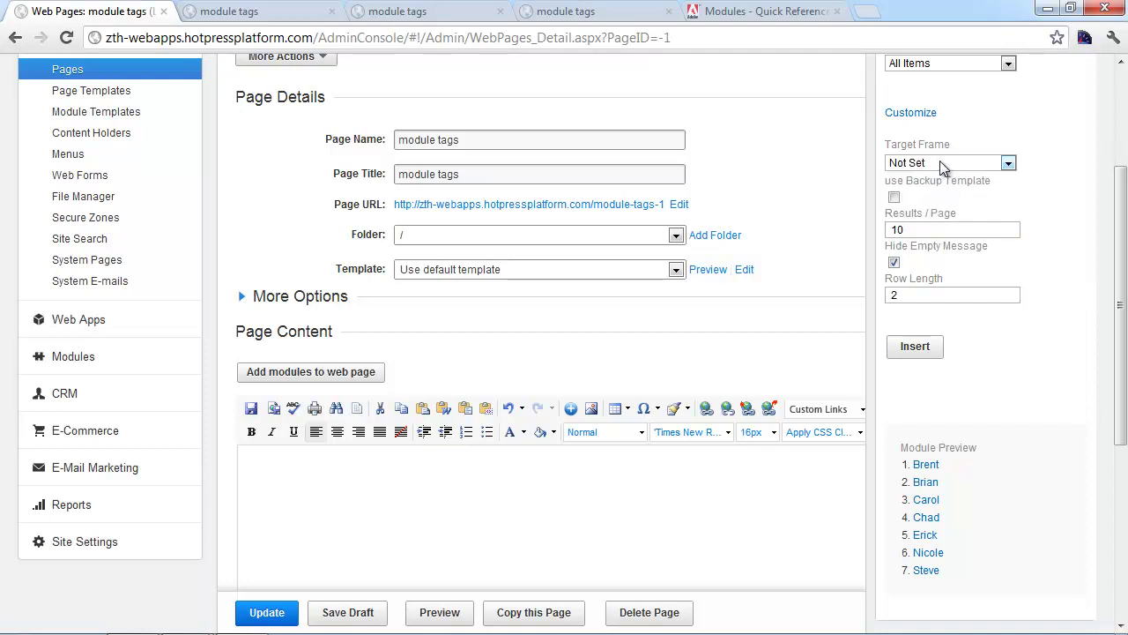
left_click(940, 162)
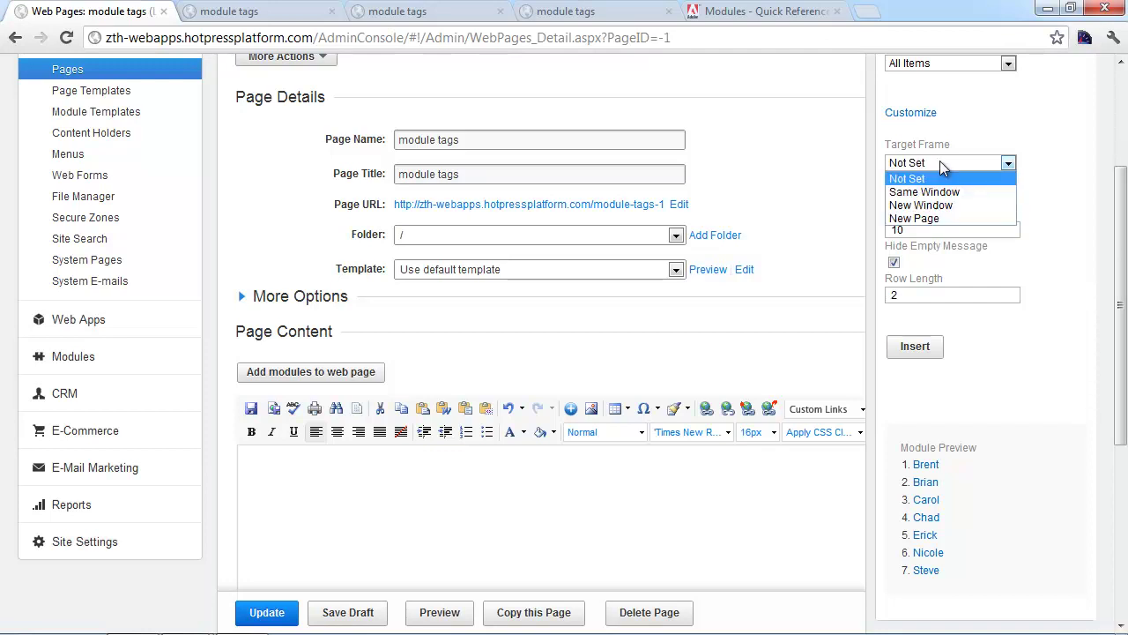
left_click(971, 204)
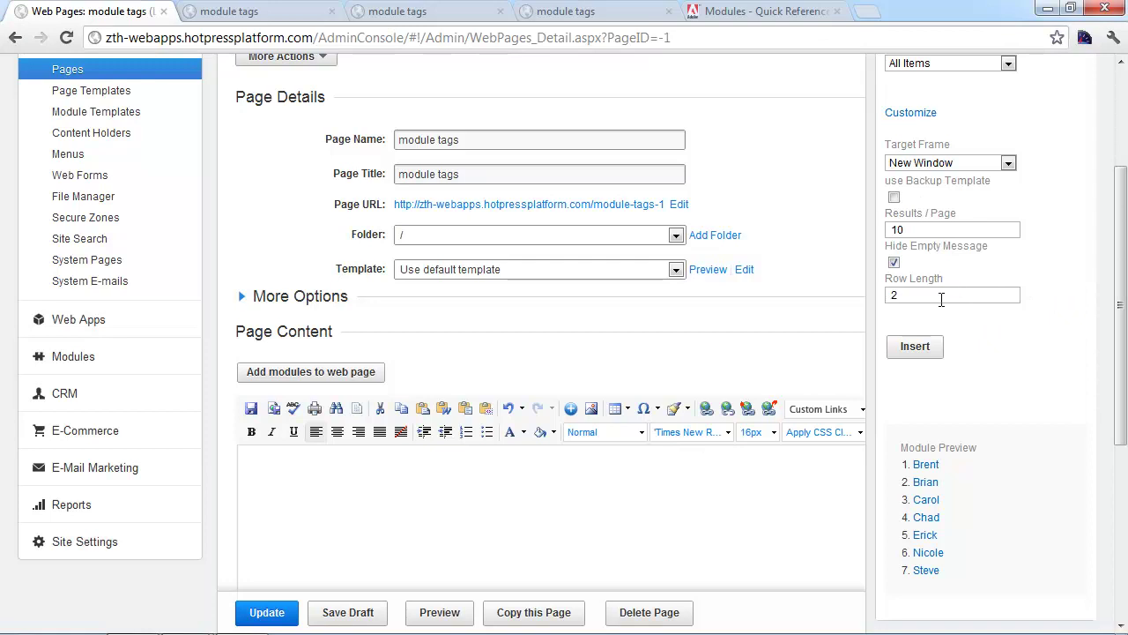
Step: Set the row length to 2 and the results per page to 3, and insert the customized Authors item list module
double_click(919, 294)
type("2")
left_click_drag(919, 295, 882, 295)
left_click_drag(923, 227, 850, 224)
type("2")
key("BackSpace")
left_click_drag(908, 295, 887, 297)
left_click(917, 348)
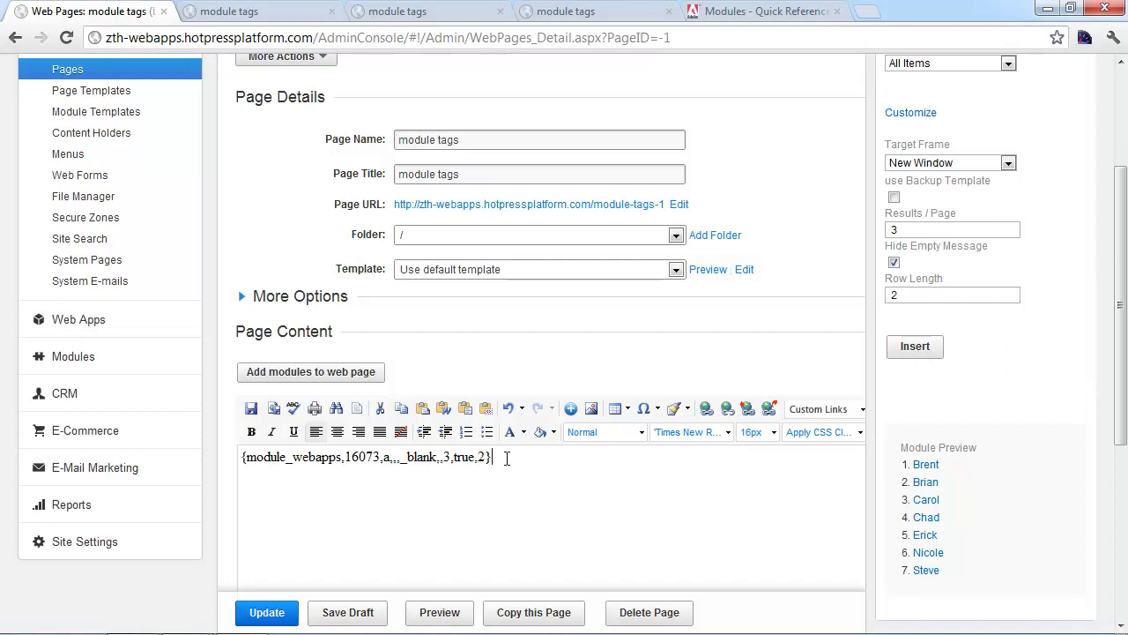
Step: Compare the inserted tag's parameters with the full module_webapps syntax in Adobe's Modules Quick Reference
left_click_drag(507, 458, 360, 457)
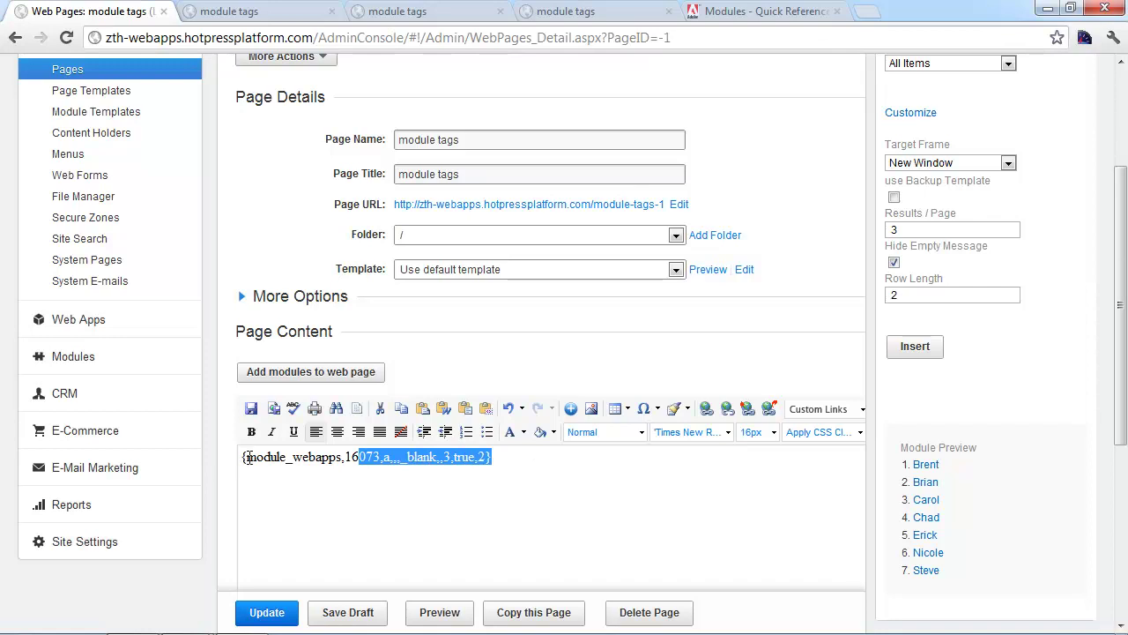
left_click_drag(247, 458, 349, 458)
double_click(365, 457)
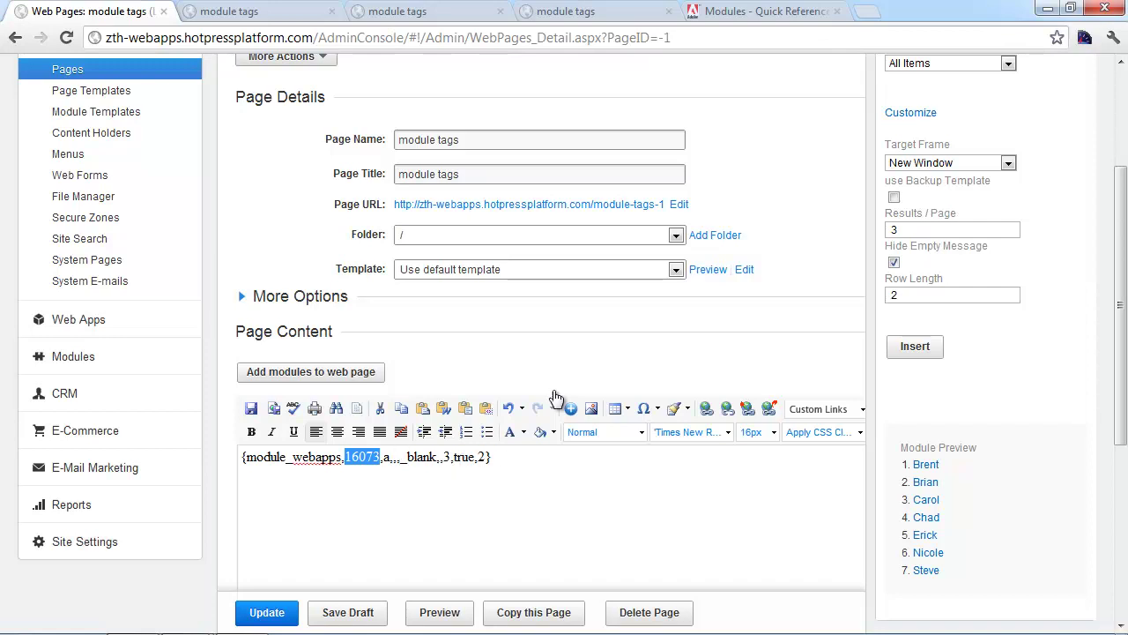
left_click(756, 15)
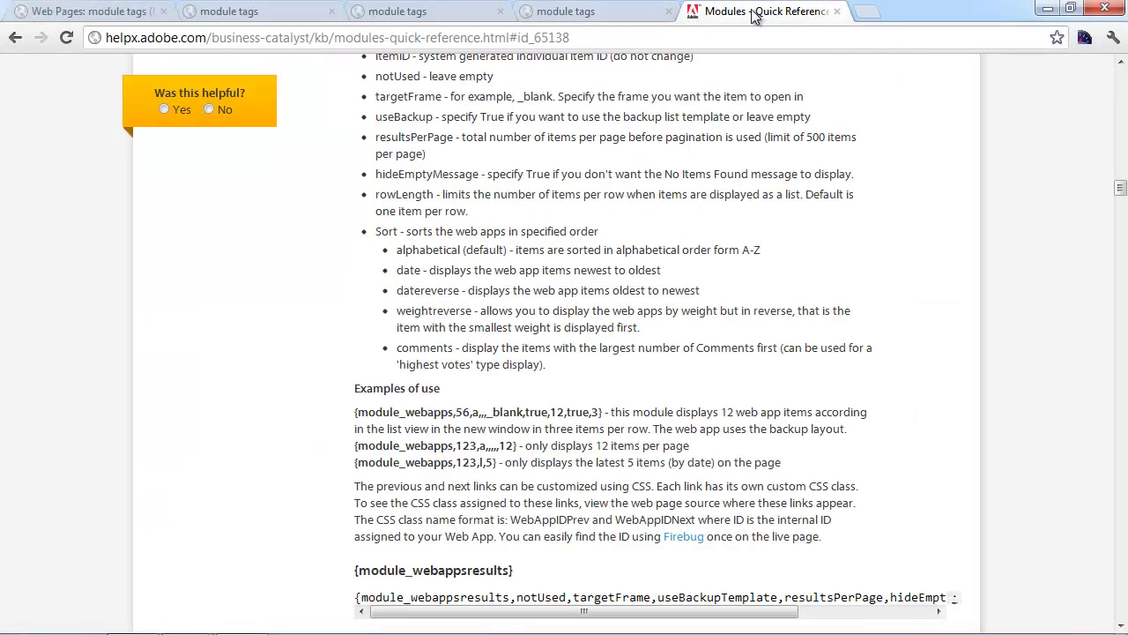
scroll(718, 169, "up", 3)
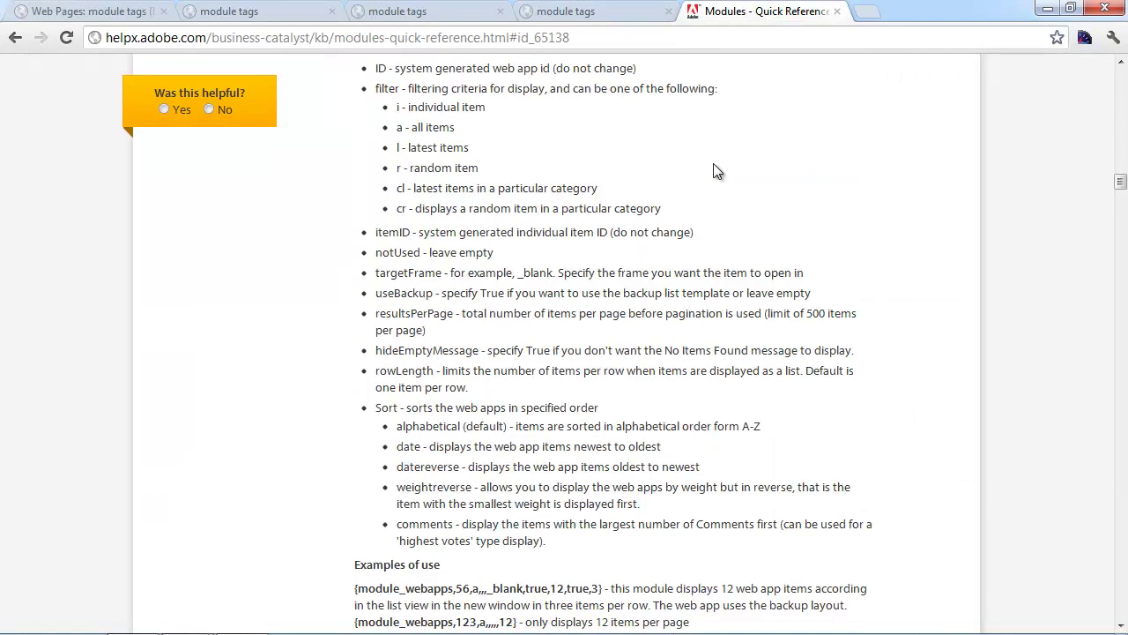
scroll(716, 170, "up", 3)
left_click_drag(608, 152, 760, 144)
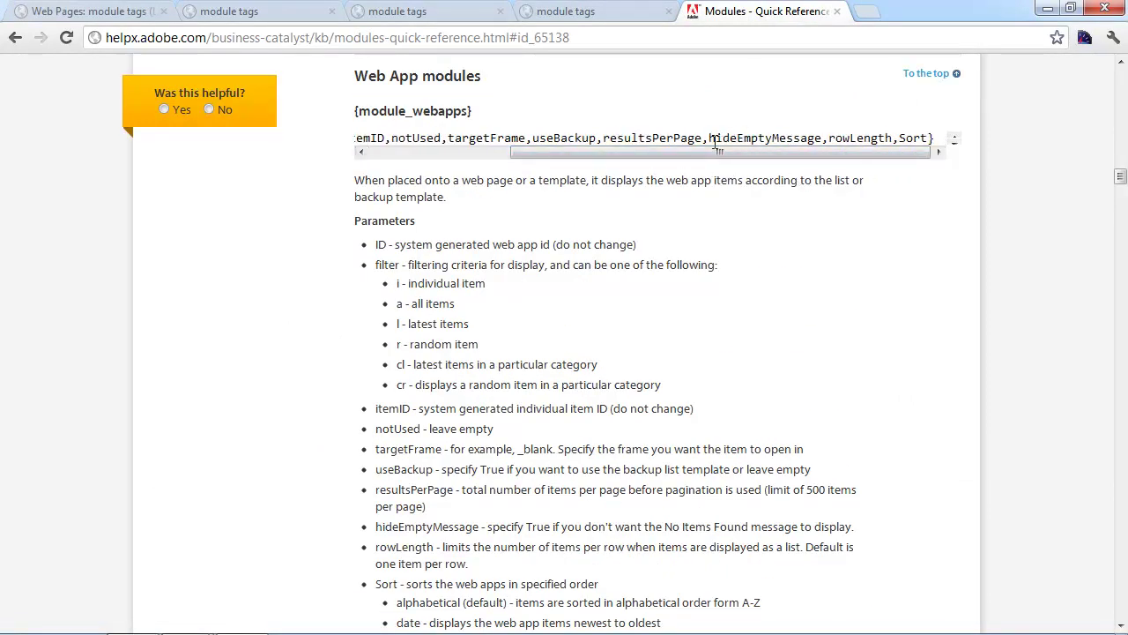
Step: Return to the module tags page in the admin console, publish it with the customized tag and preview it
left_click(141, 11)
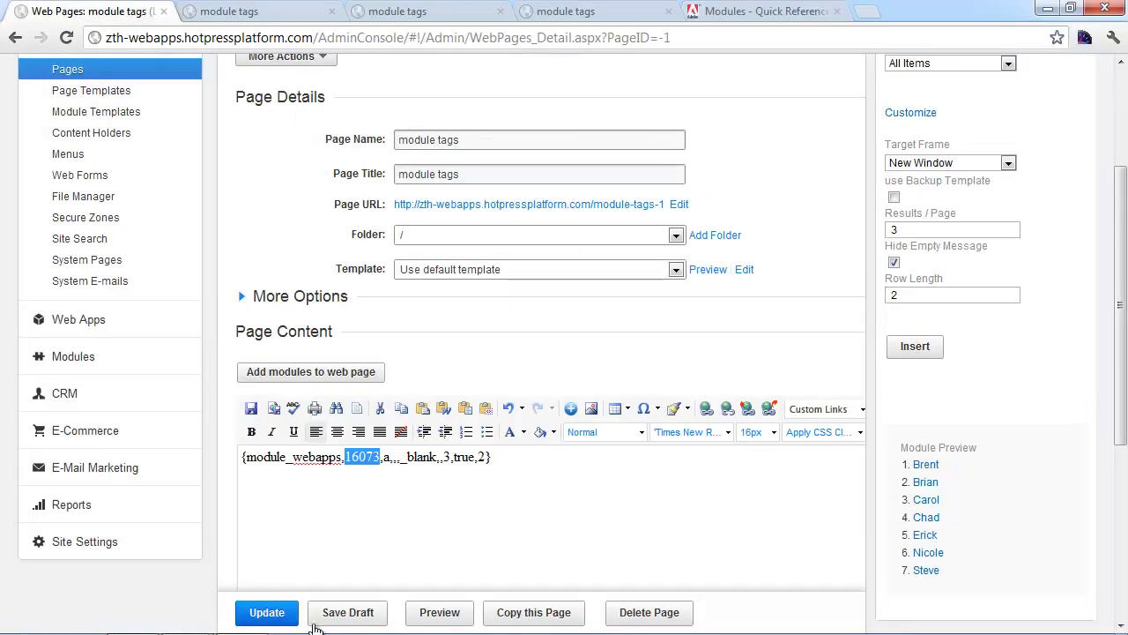
left_click(291, 615)
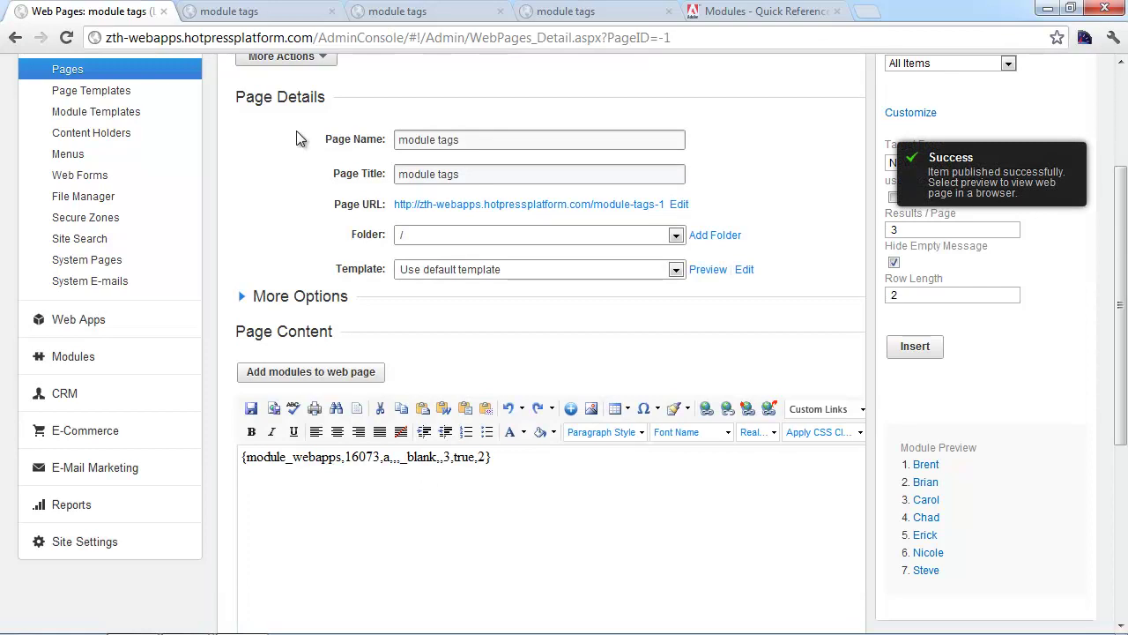
scroll(424, 487, "down", 4)
left_click(441, 573)
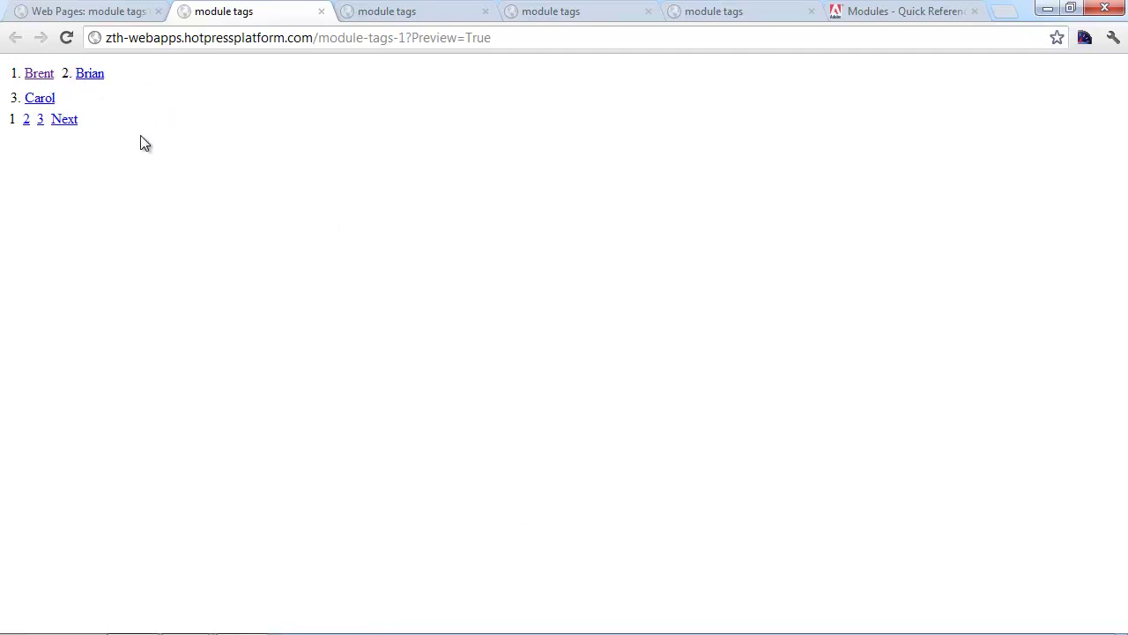
Step: Browse the Authors list preview through result pages 2, 3 and back to 1
left_click(27, 124)
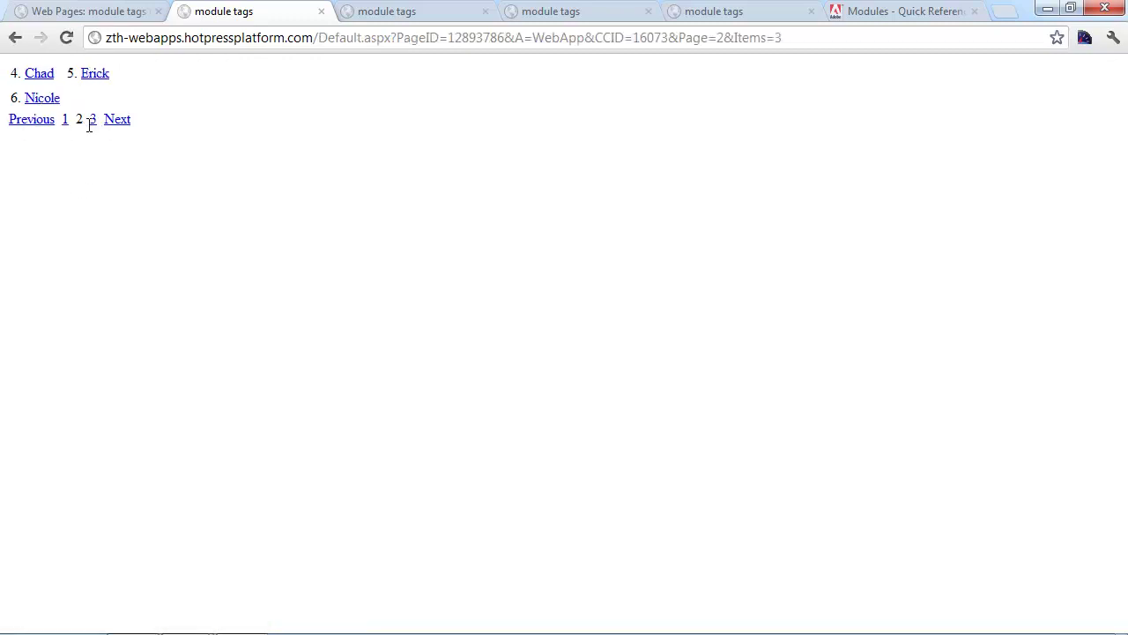
left_click(93, 128)
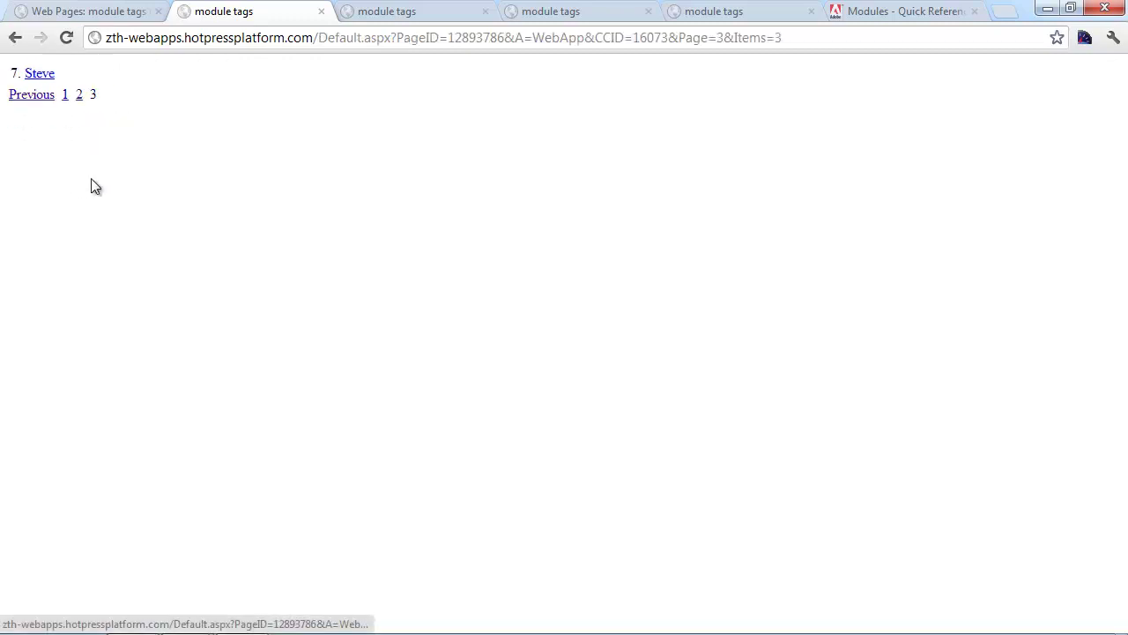
left_click(65, 96)
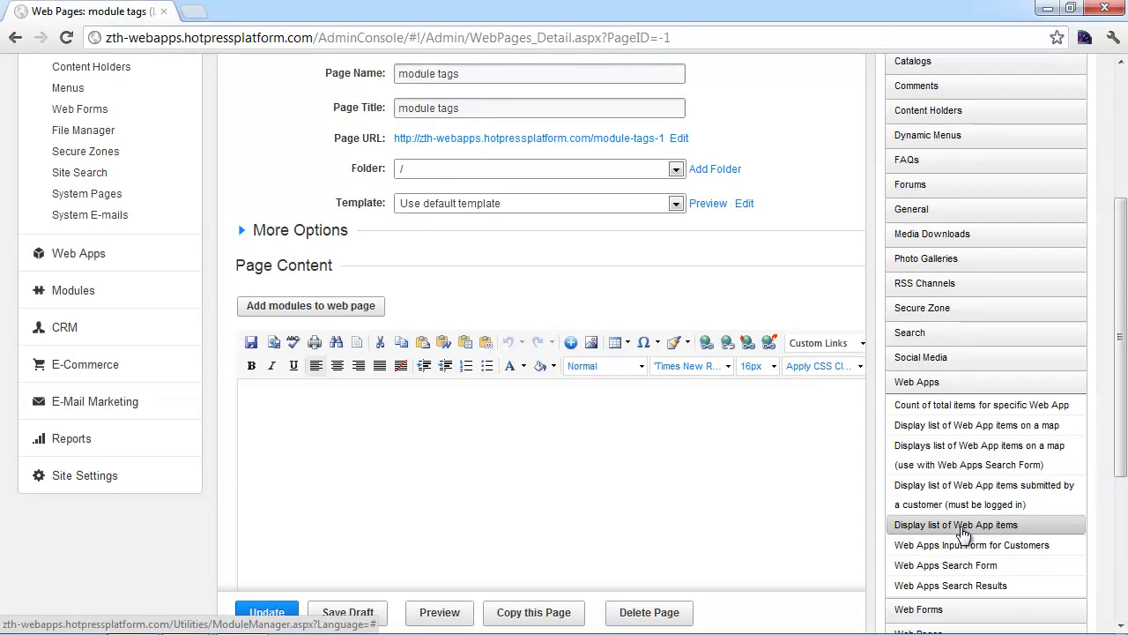
Step: Set up a Web App item list module for Authors showing All Items in a Category Classification, with the Company category
left_click(962, 526)
scroll(1064, 388, "up", 3)
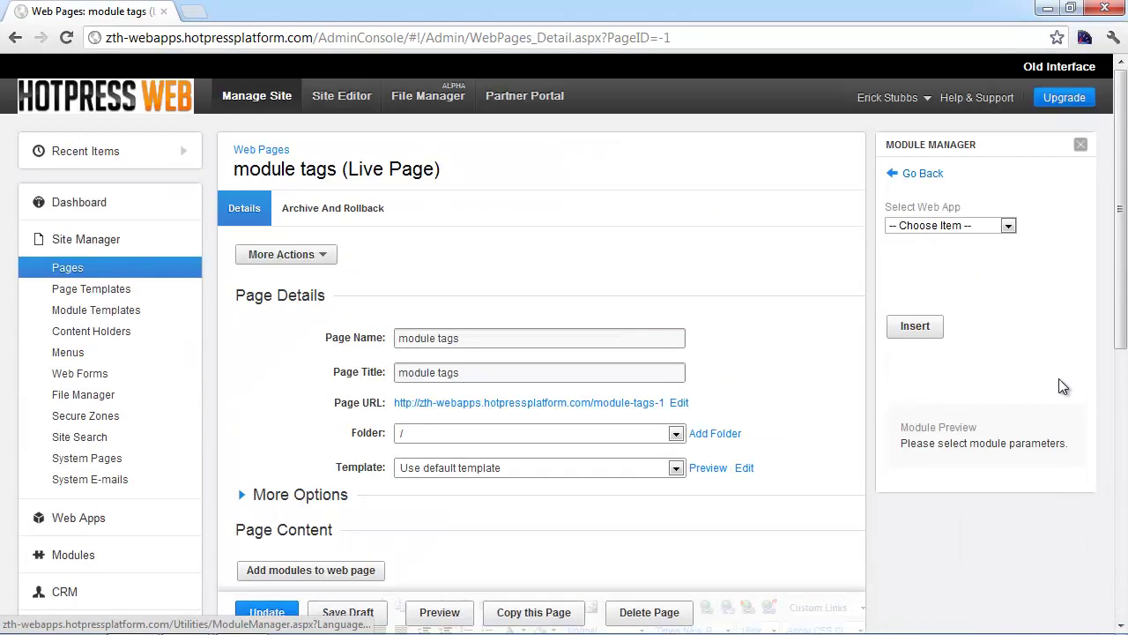
left_click(1008, 226)
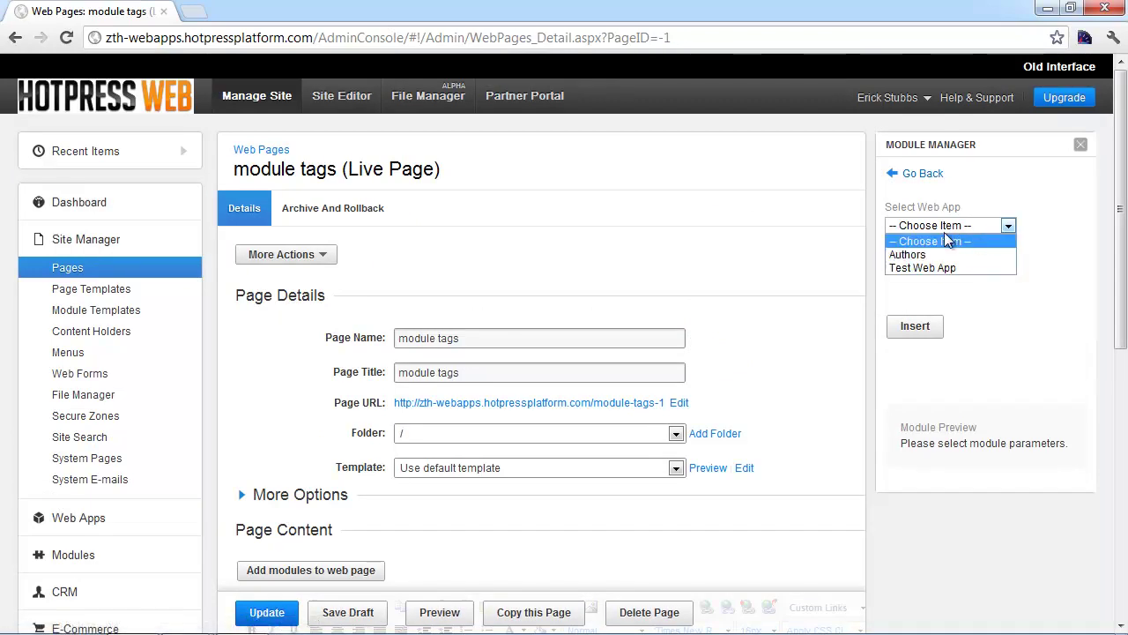
left_click(908, 255)
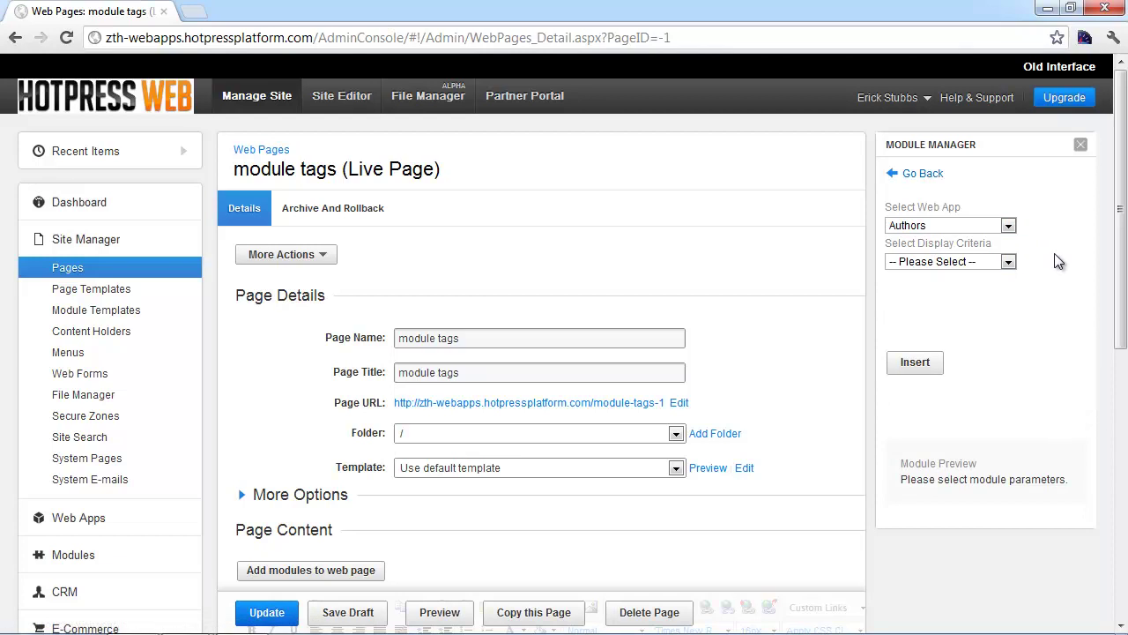
left_click(1004, 261)
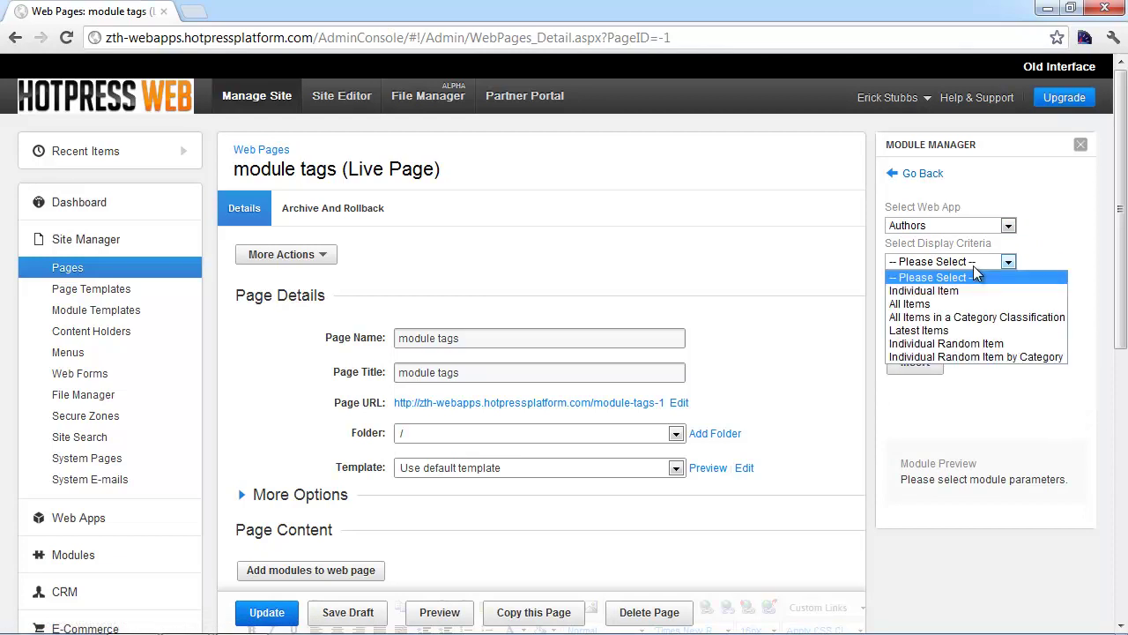
left_click(983, 319)
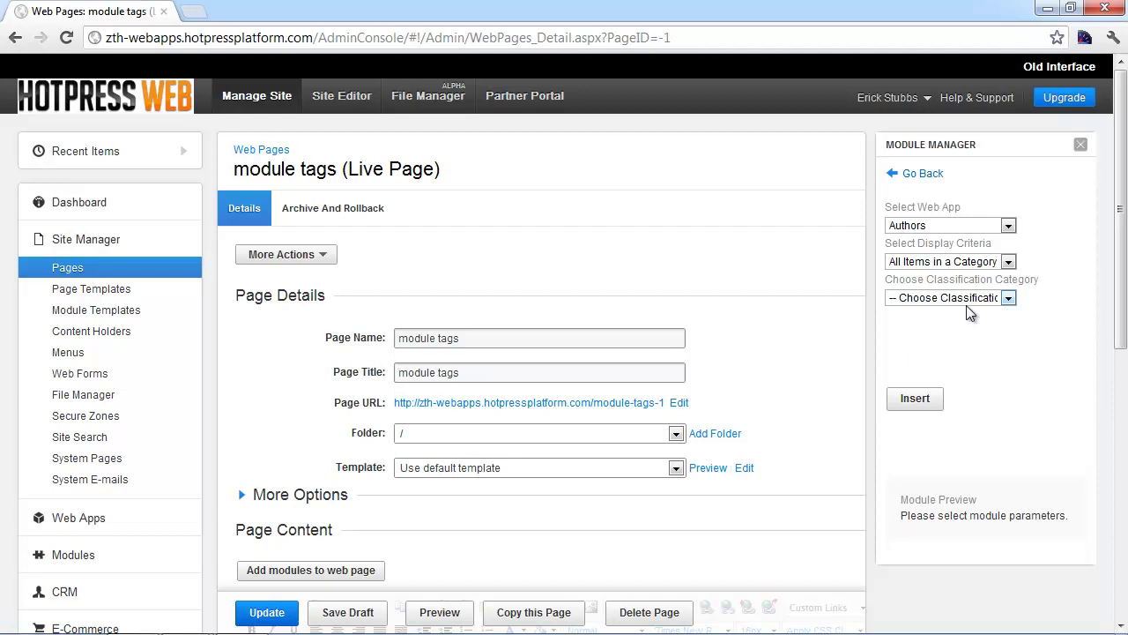
left_click(968, 303)
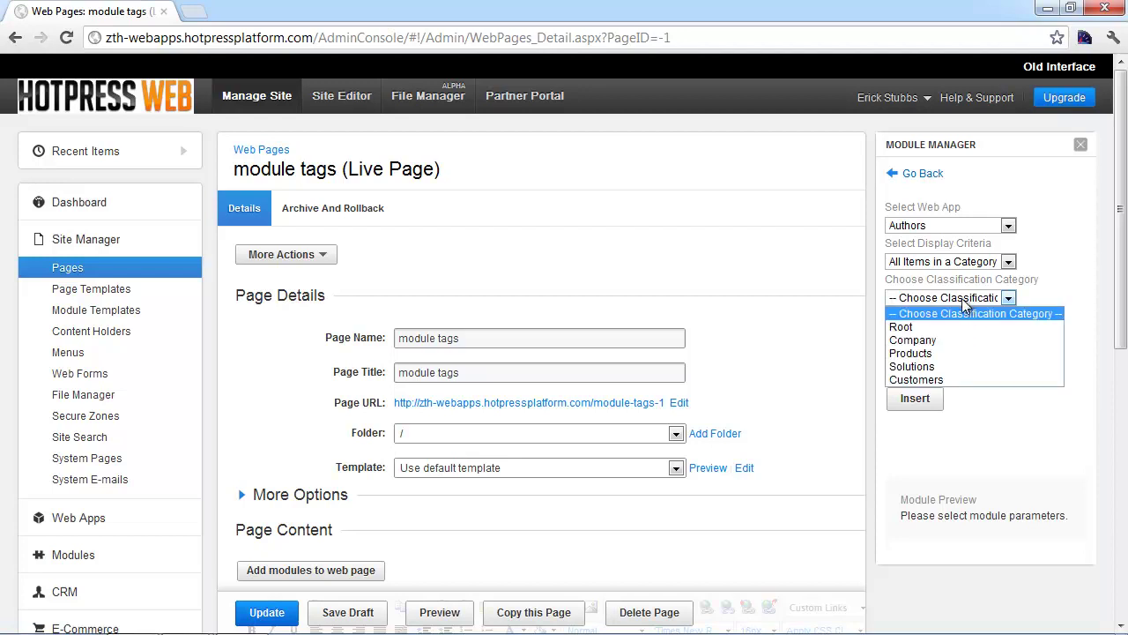
left_click(957, 342)
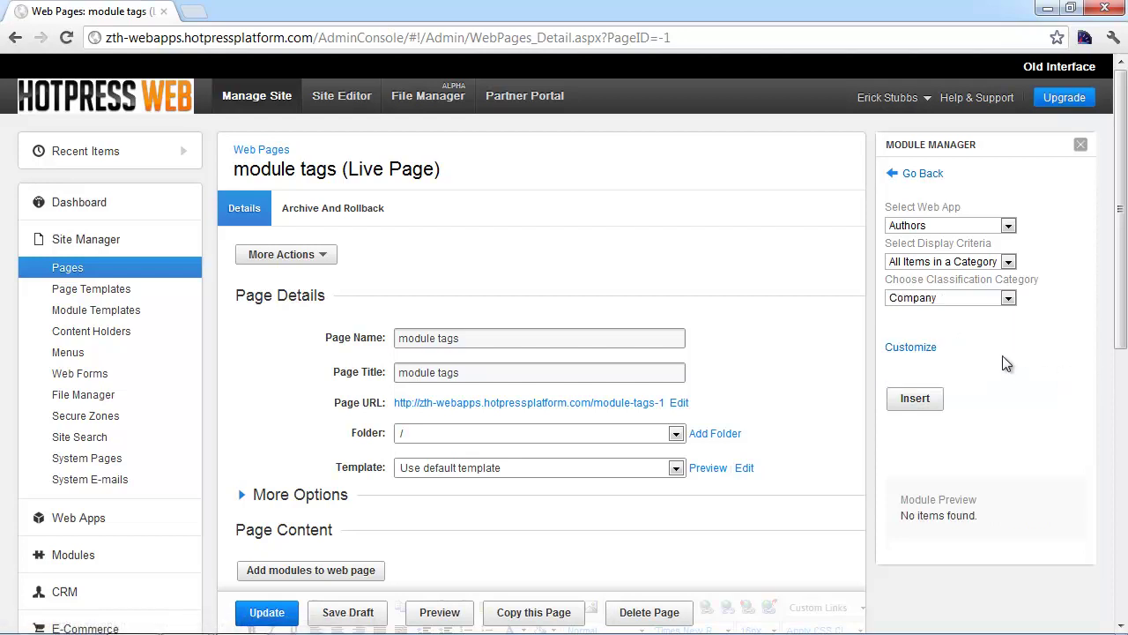
Step: Review the category list's customization options without changing them, and insert the module into the page content
scroll(966, 342, "down", 1)
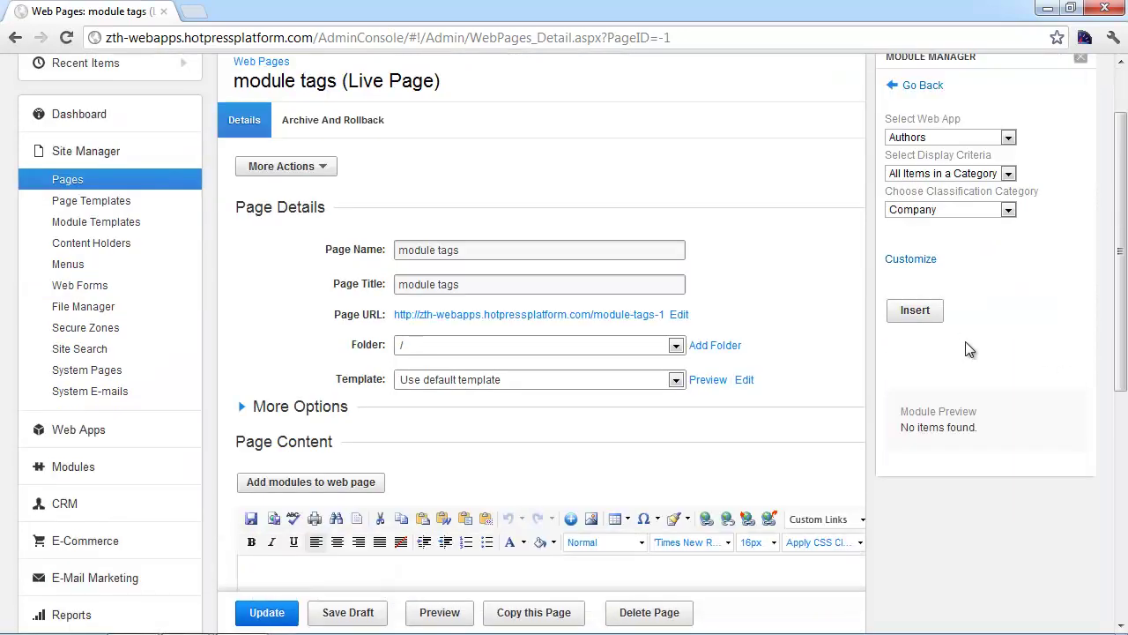
left_click(914, 259)
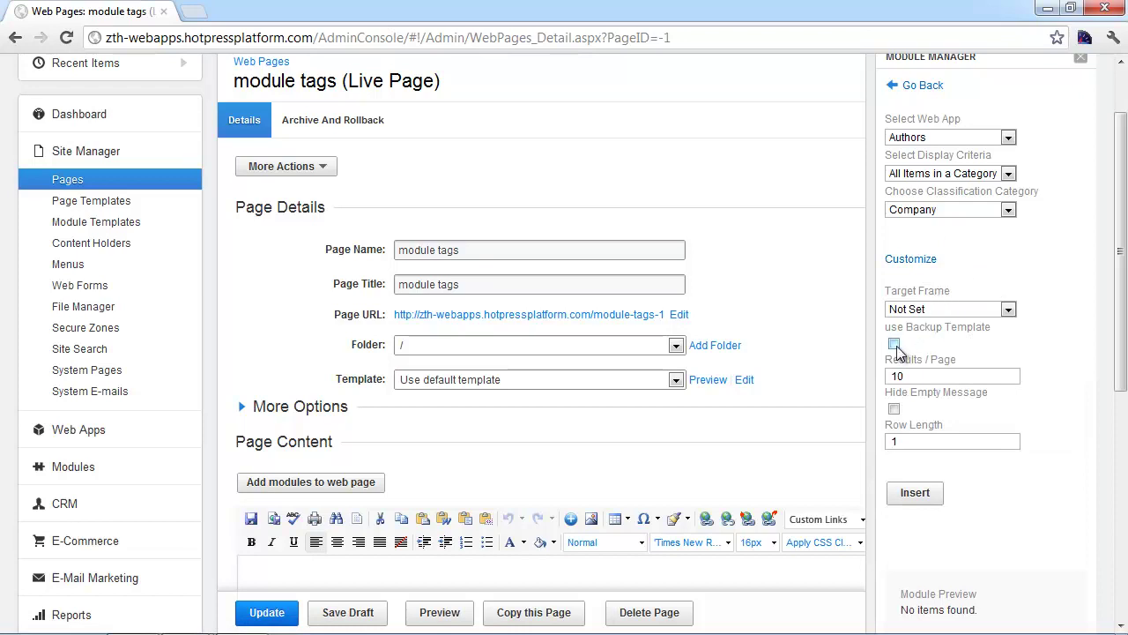
scroll(970, 423, "down", 1)
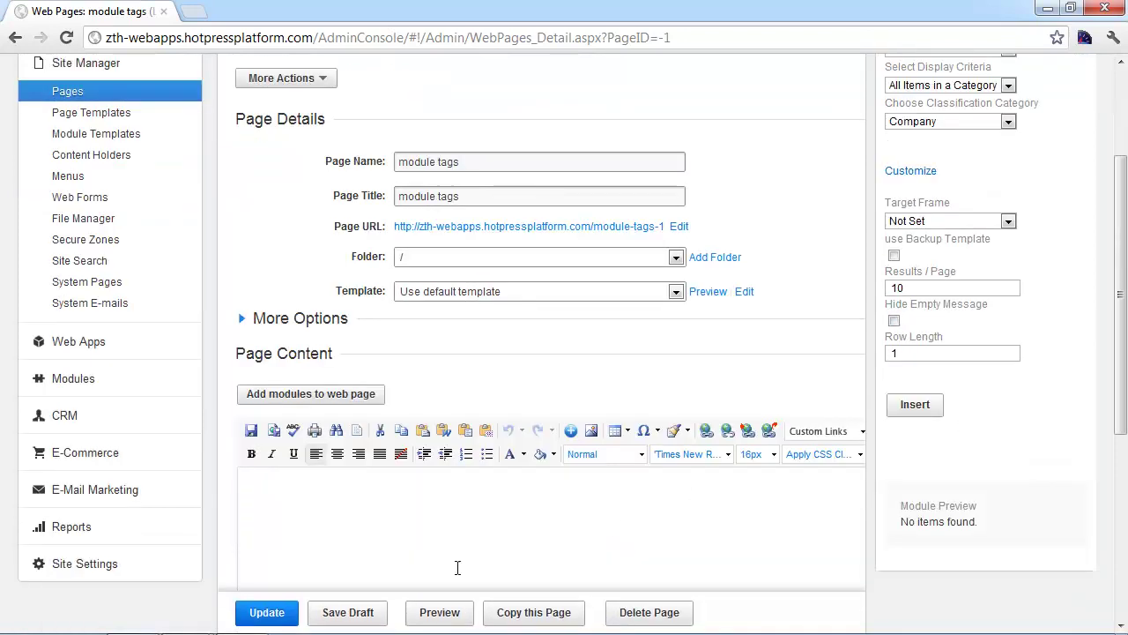
left_click(924, 172)
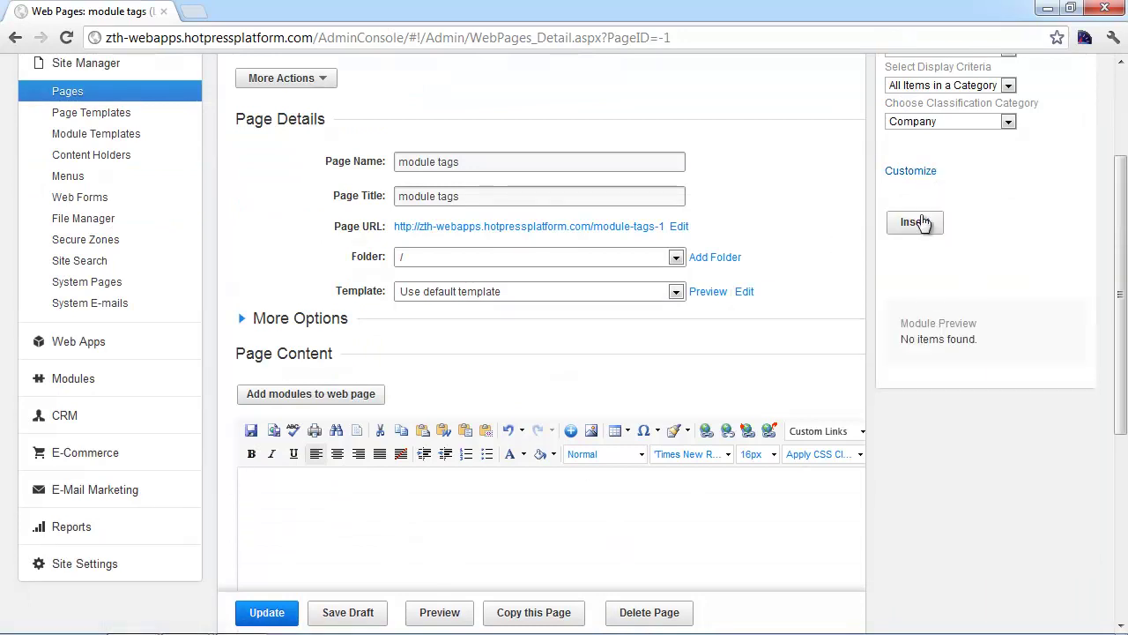
left_click(917, 222)
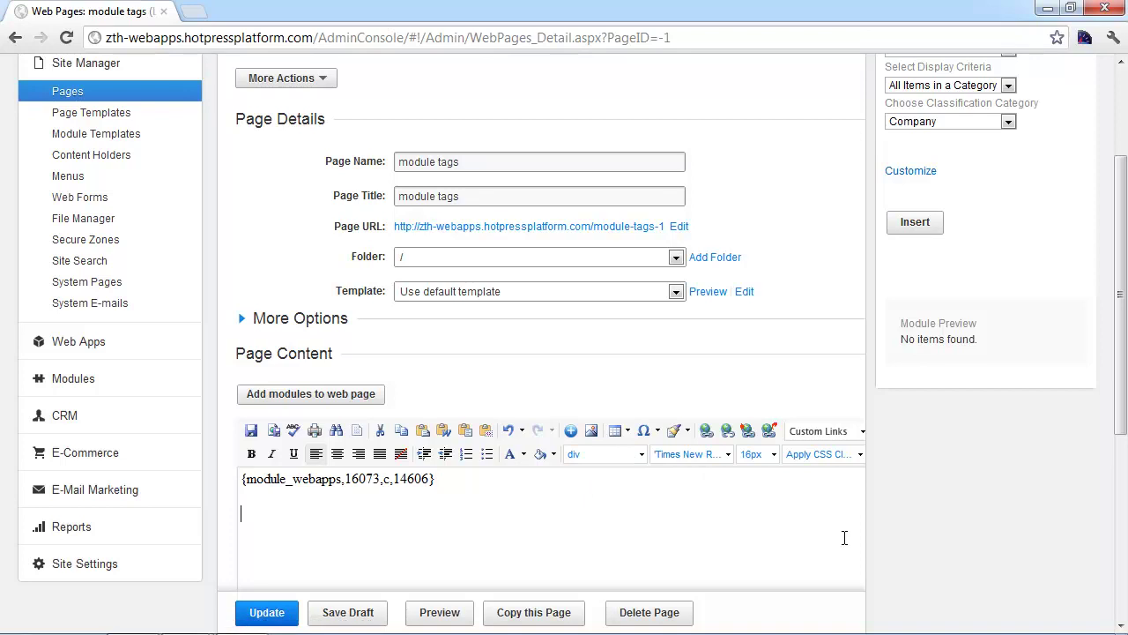
Step: Change the classification category to Solutions and insert a second Authors category tag into the page content
scroll(843, 536, "up", 1)
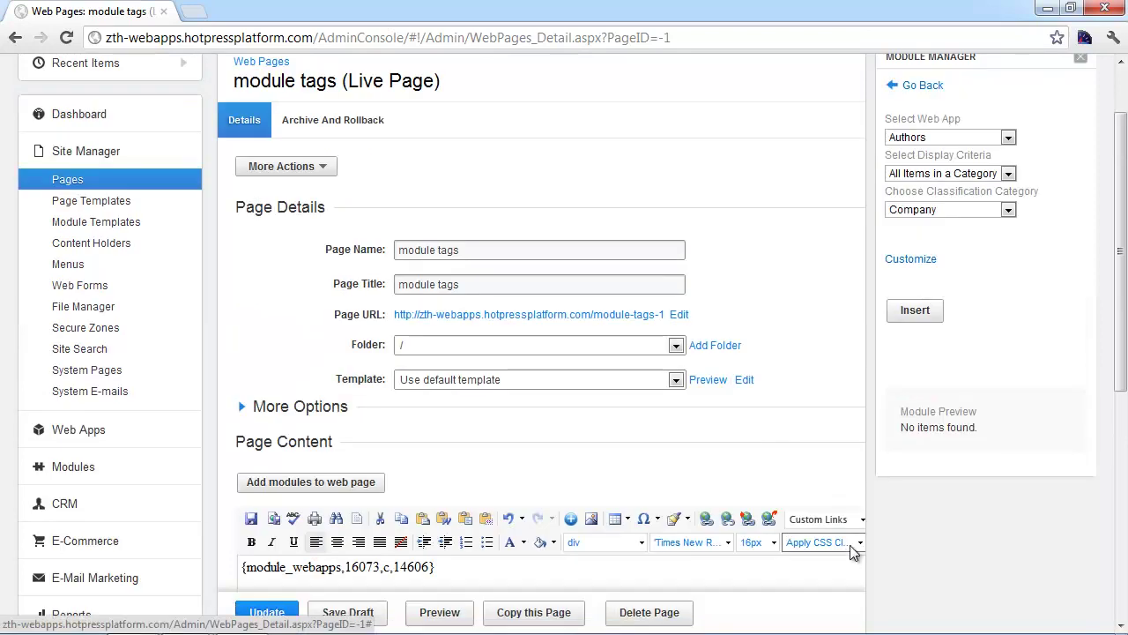
left_click(972, 211)
left_click(932, 277)
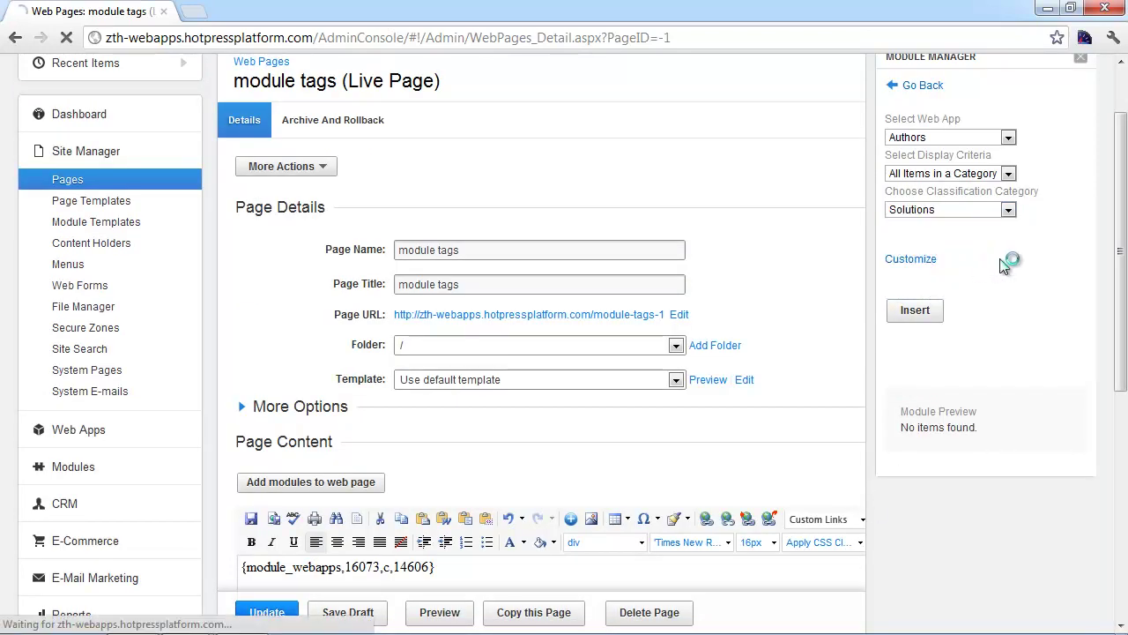
scroll(1013, 264, "down", 1)
left_click(925, 228)
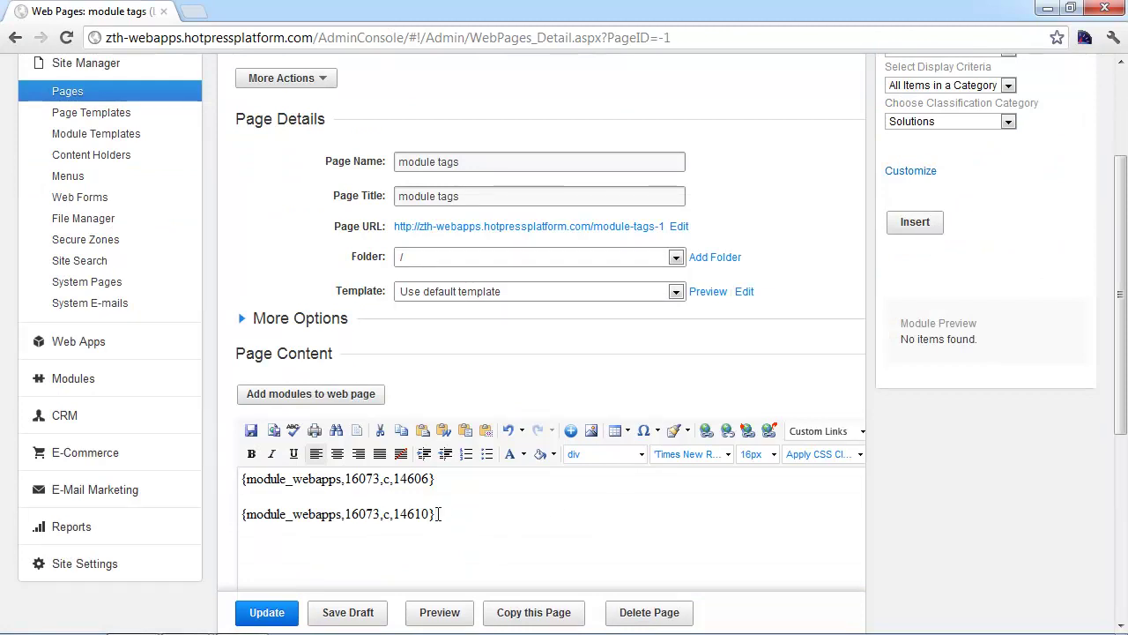
Step: Compare the web app ID, filter letter and category ID in the two category tags, and publish the page
left_click_drag(440, 518, 236, 520)
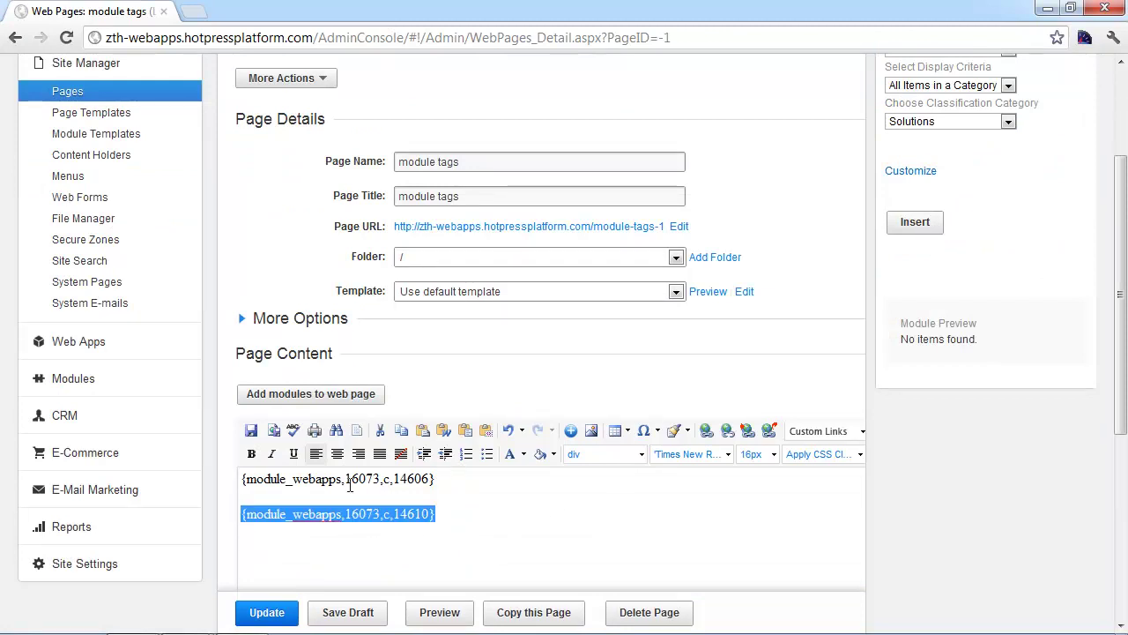
left_click(349, 484)
double_click(359, 481)
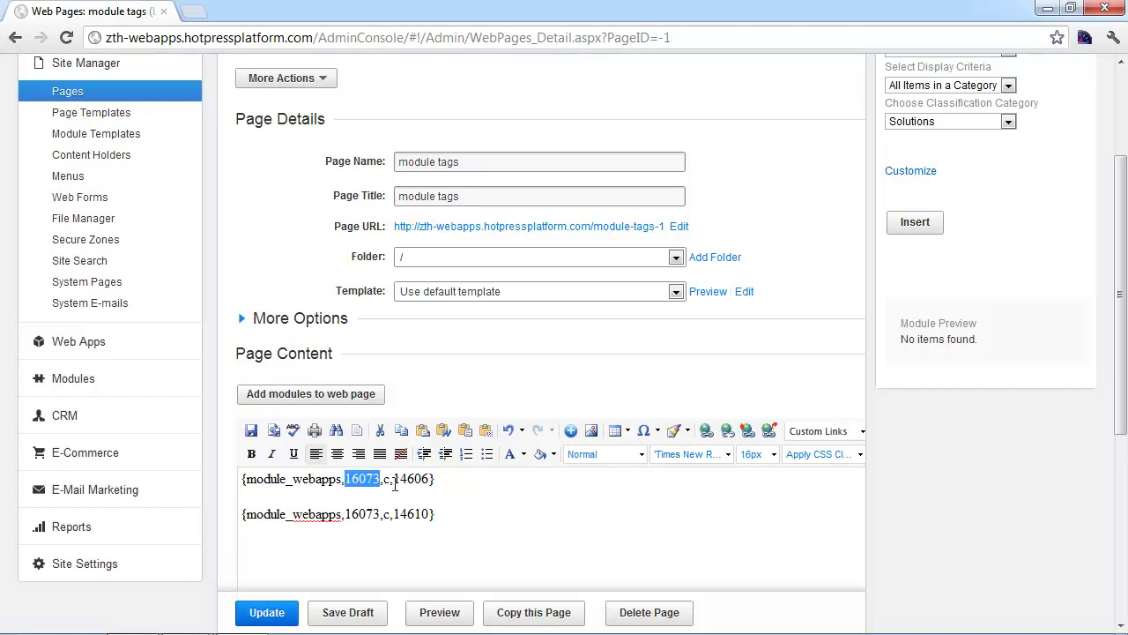
left_click(390, 478)
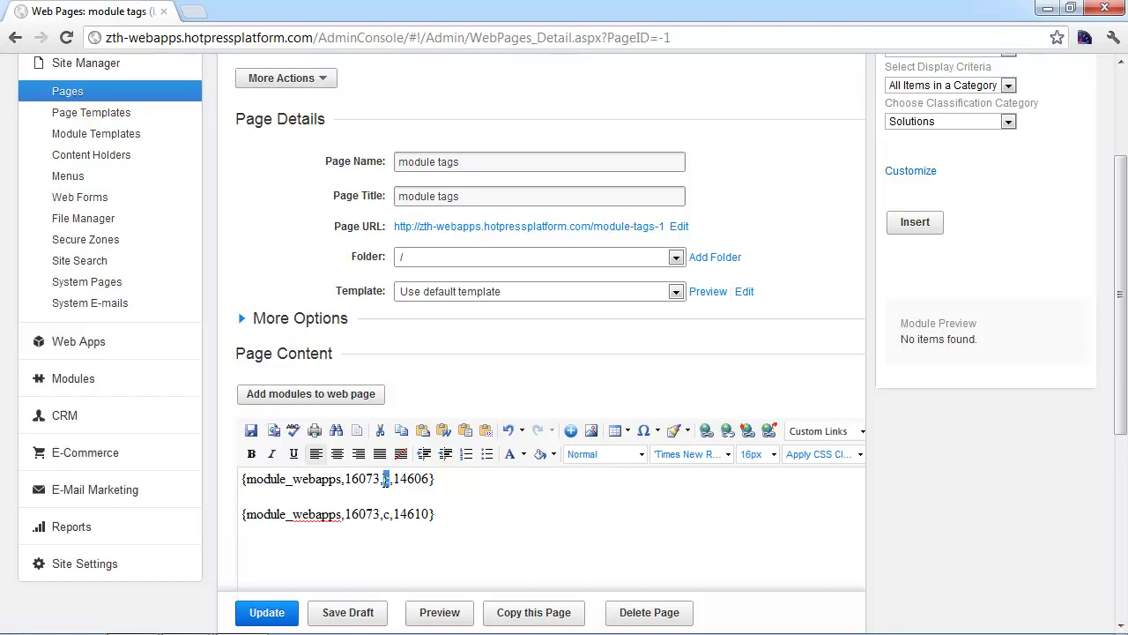
double_click(415, 478)
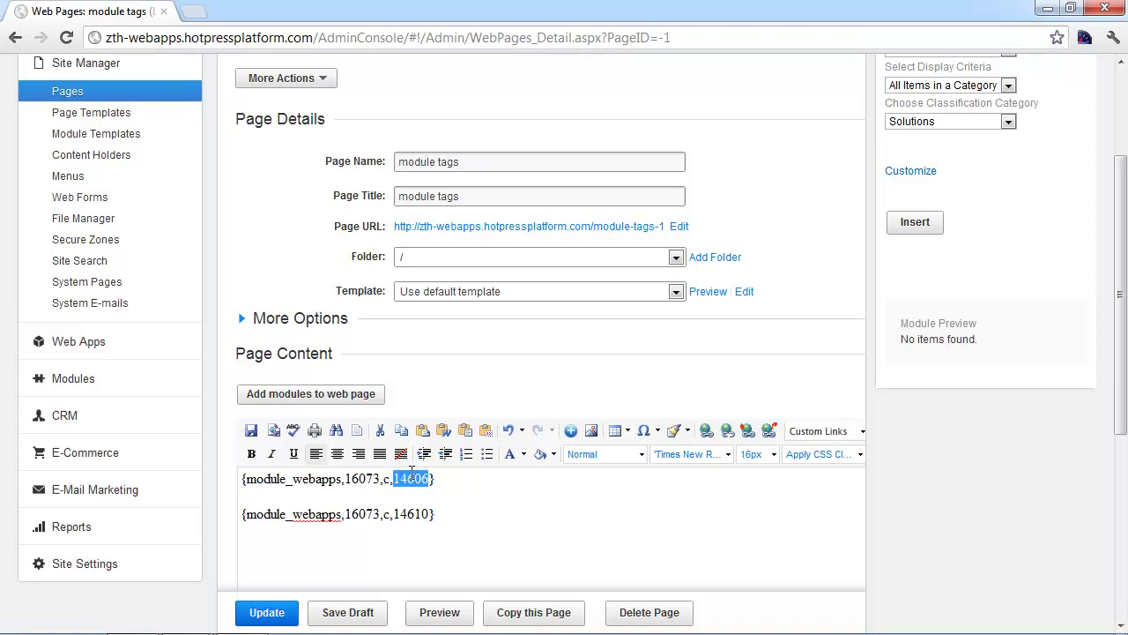
left_click(416, 513)
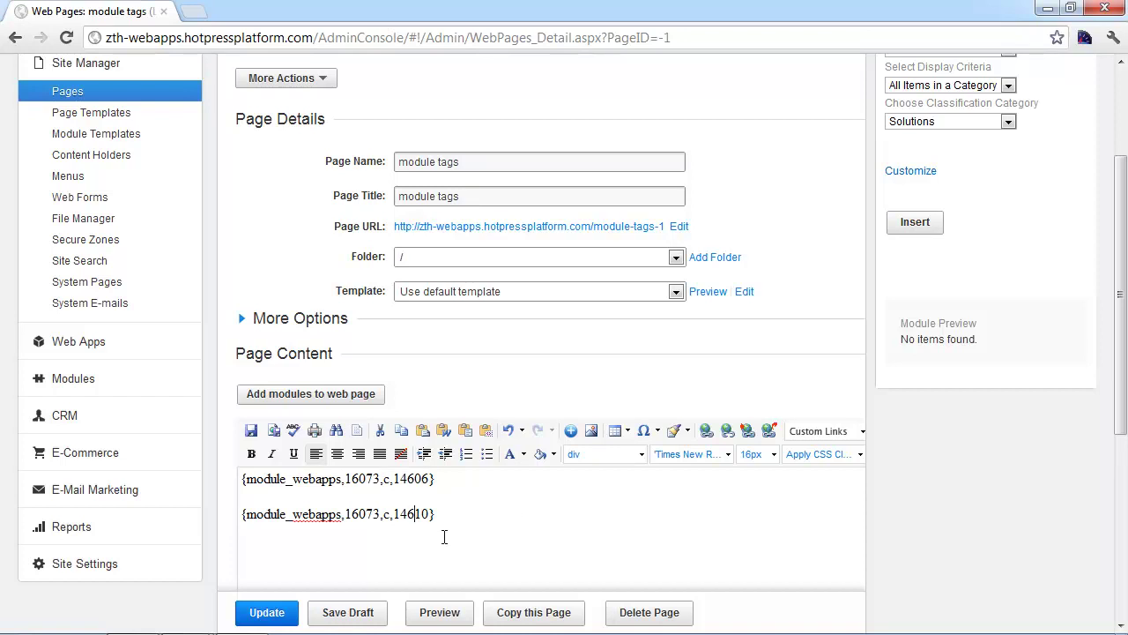
left_click(253, 619)
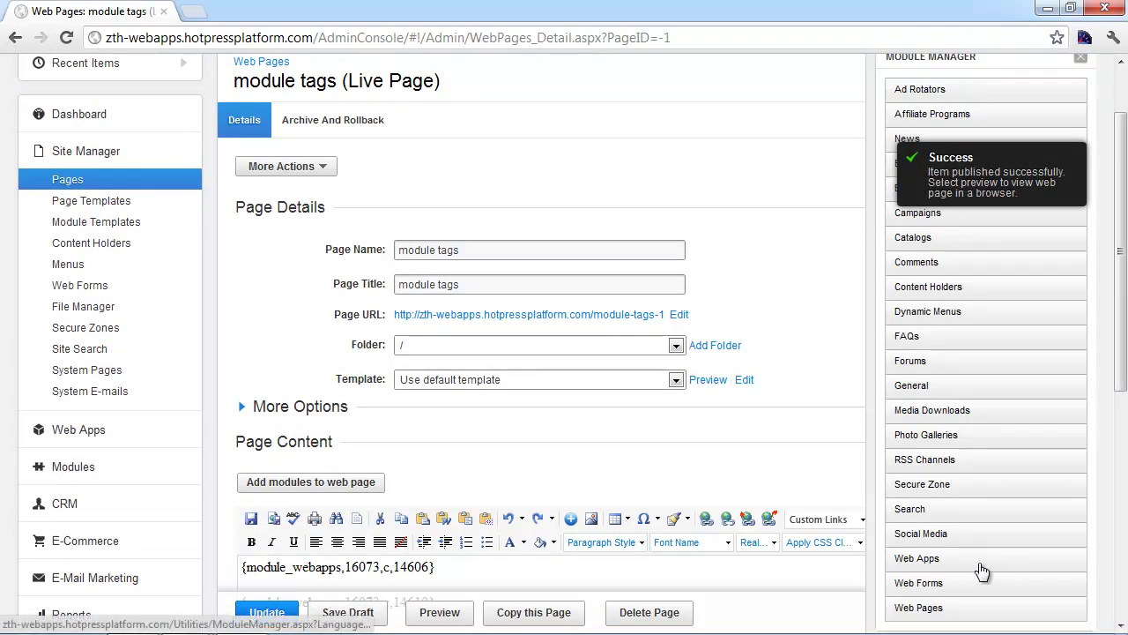
Step: Clear the page content and start a Web App item list module for the Authors web app
left_click(981, 564)
scroll(983, 564, "down", 2)
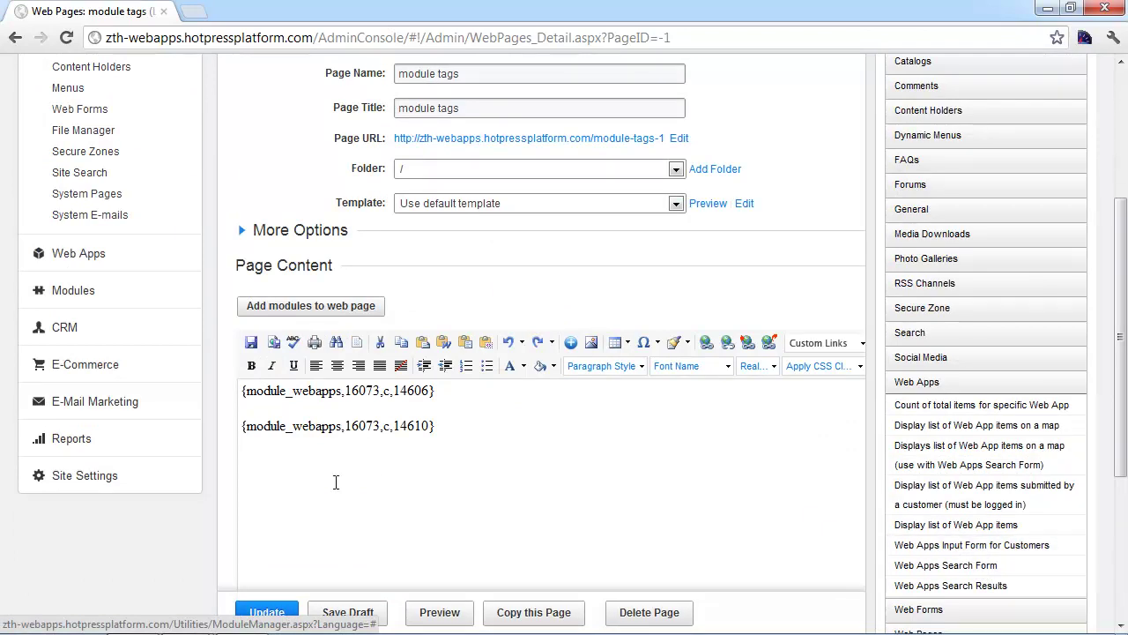
scroll(334, 494, "down", 1)
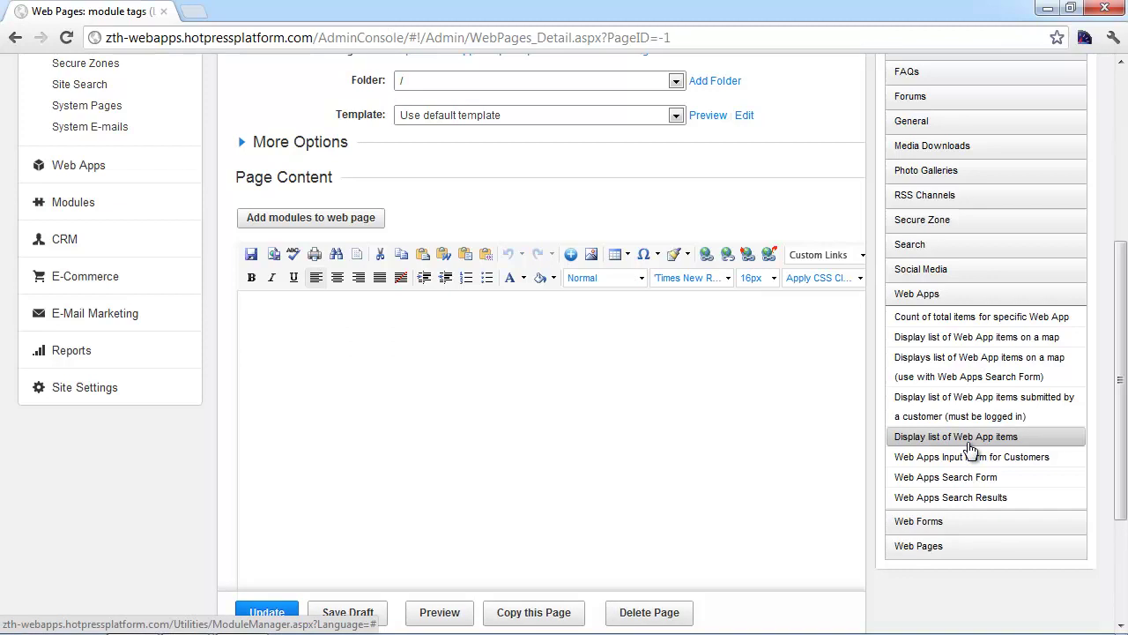
left_click(970, 438)
scroll(1068, 424, "up", 4)
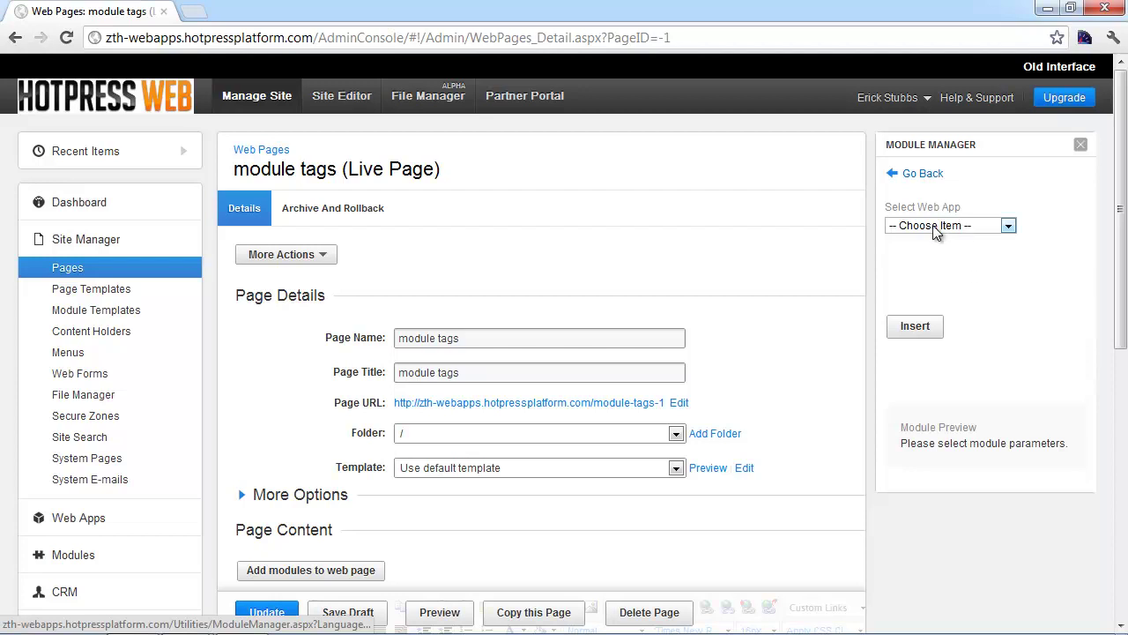
left_click(936, 228)
left_click(926, 255)
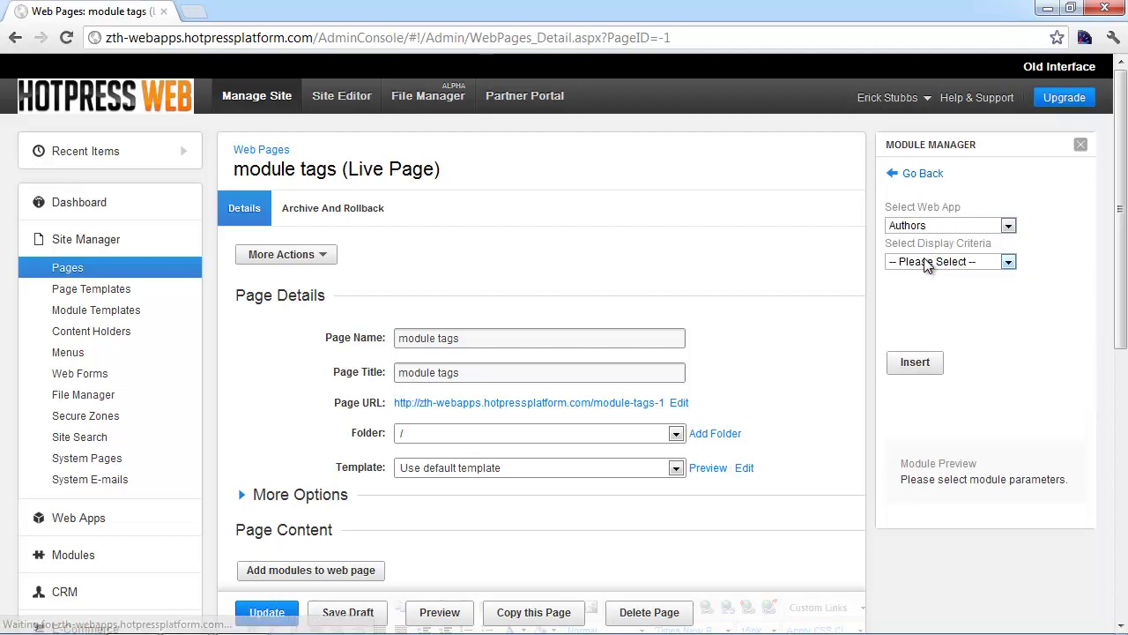
Step: Set the display criteria to Individual Item, choose the third listed author, and insert the module into the page content
left_click(927, 263)
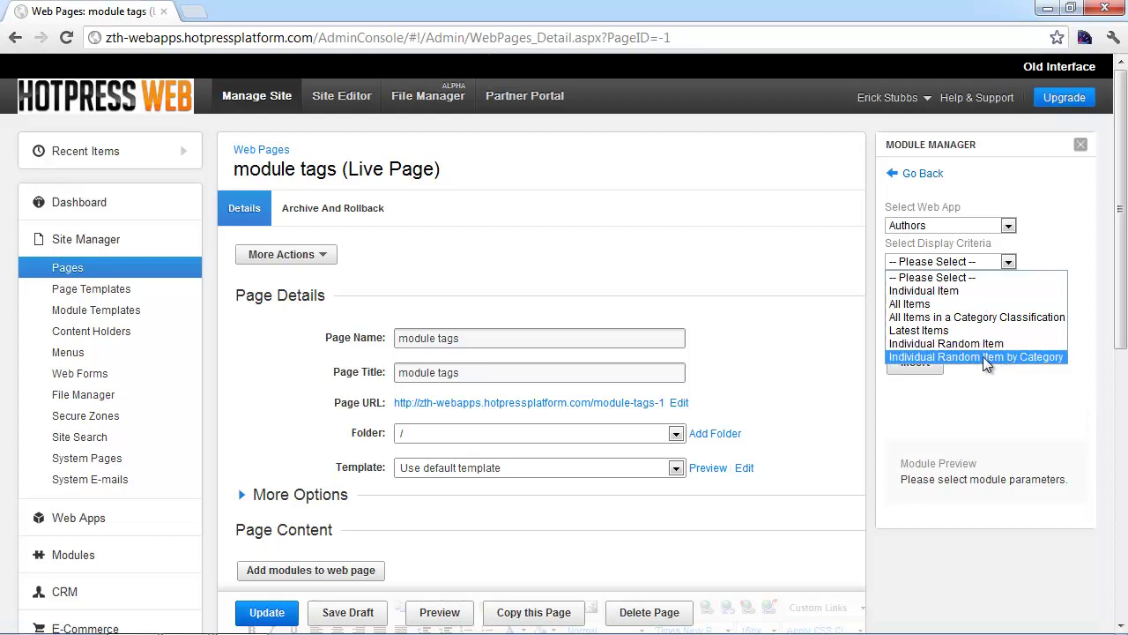
left_click(947, 294)
left_click(948, 298)
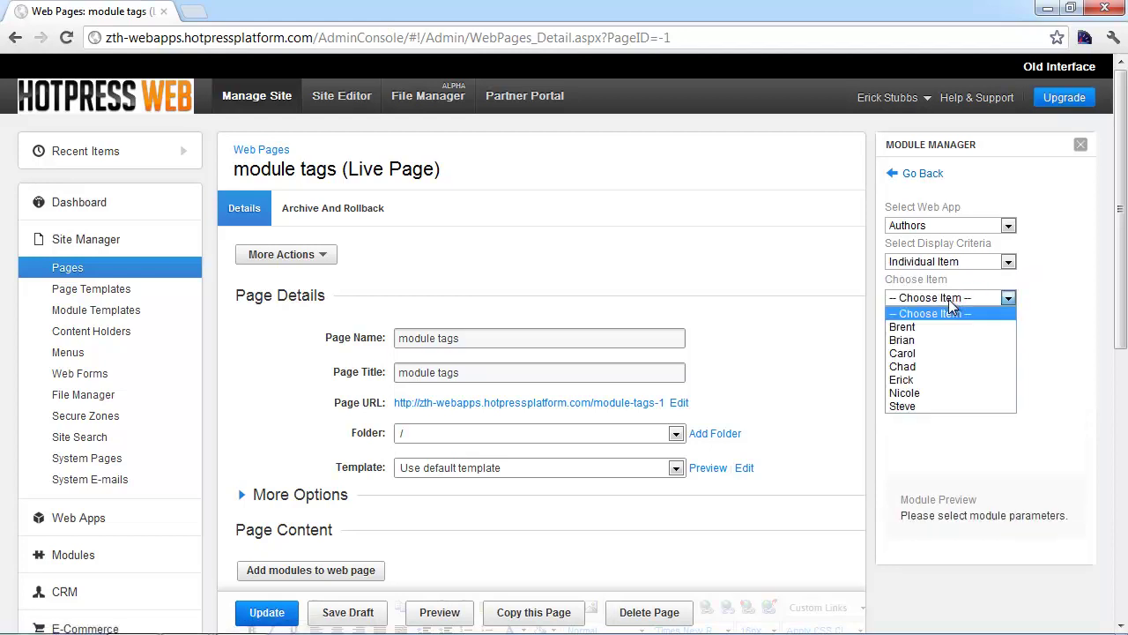
left_click(908, 355)
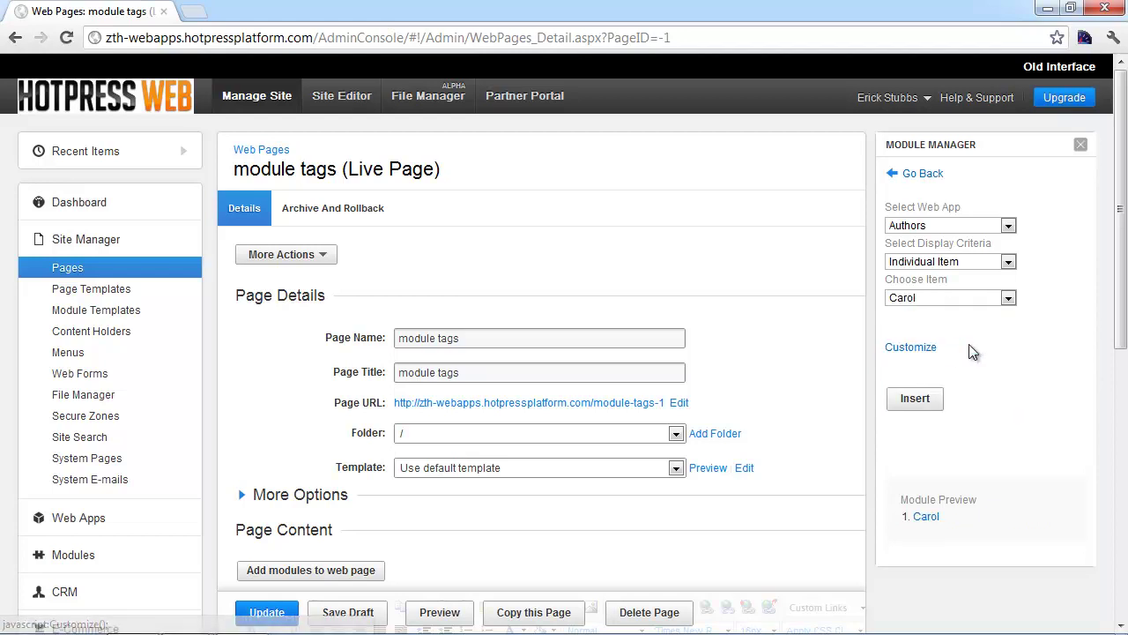
scroll(969, 344, "down", 1)
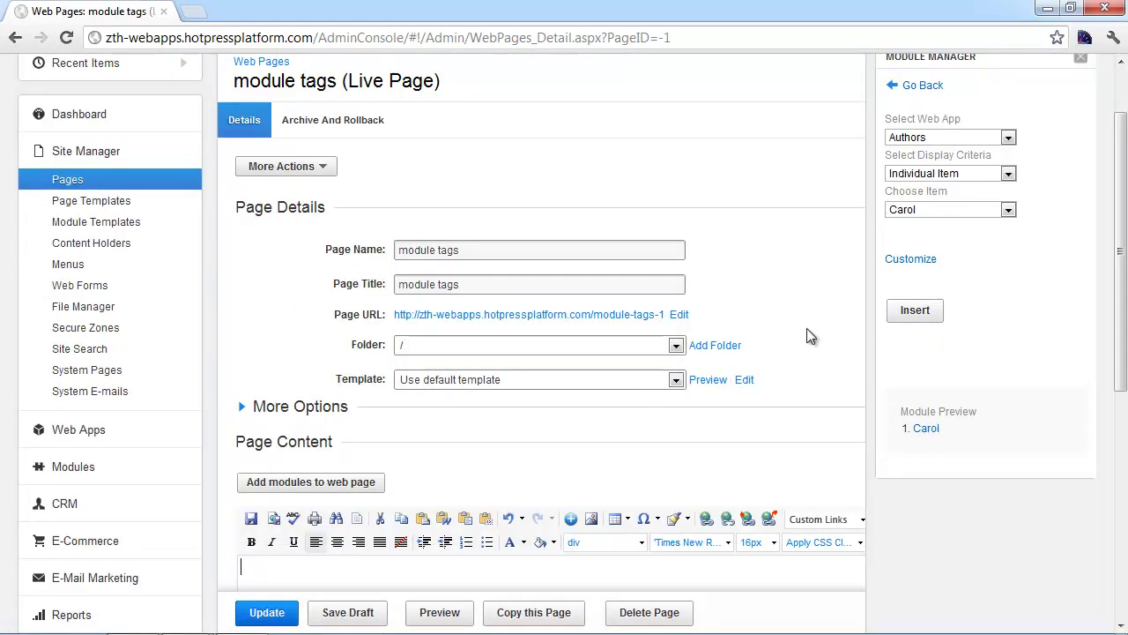
left_click(927, 312)
scroll(780, 407, "down", 1)
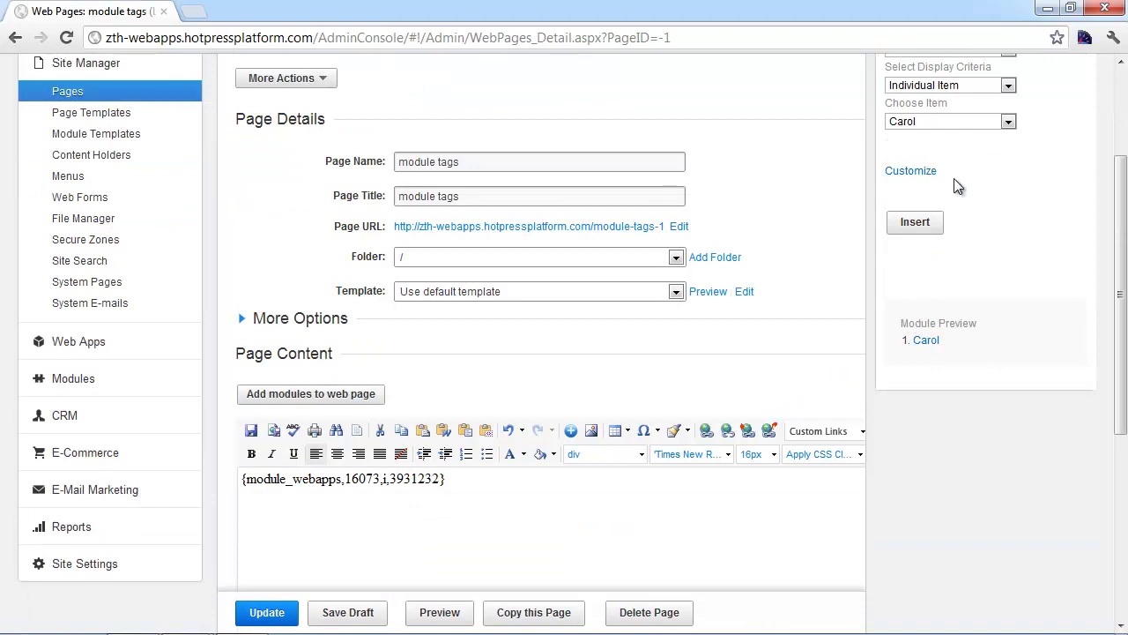
Step: Expand the individual item's customization options, toggle the backup template on and off, and insert the customized tag
scroll(952, 229, "up", 1)
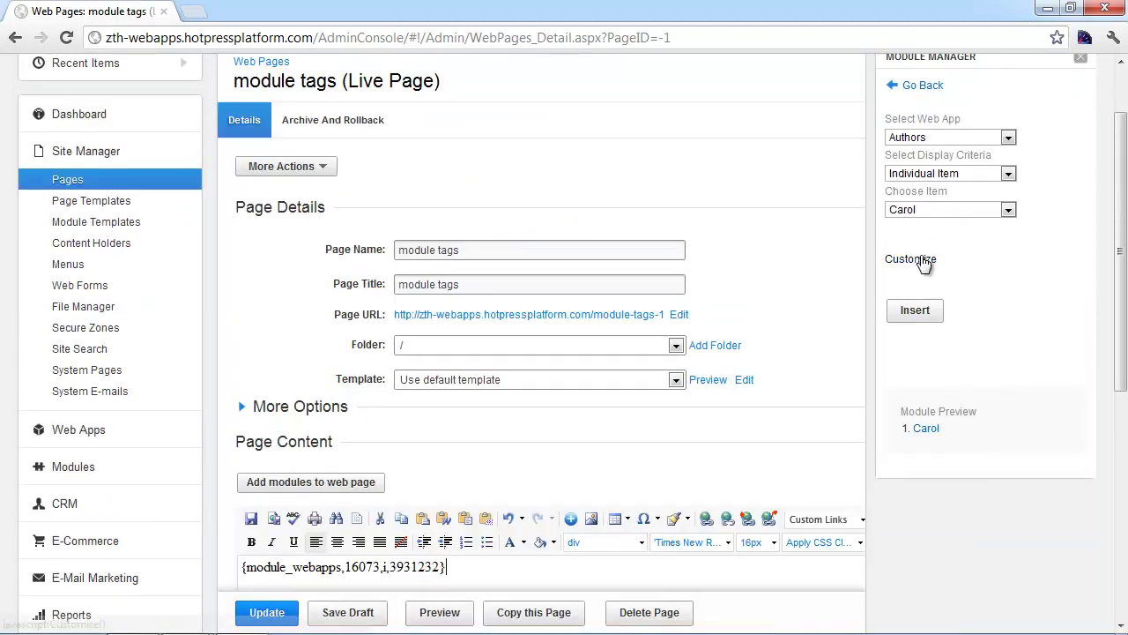
left_click(921, 258)
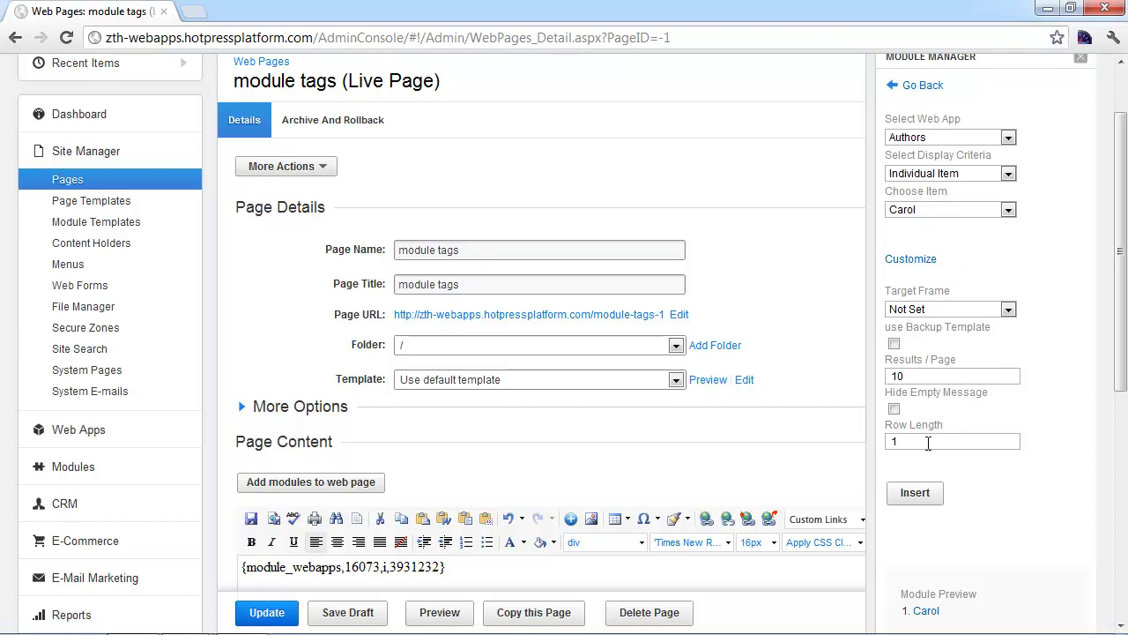
left_click(894, 344)
scroll(937, 372, "down", 1)
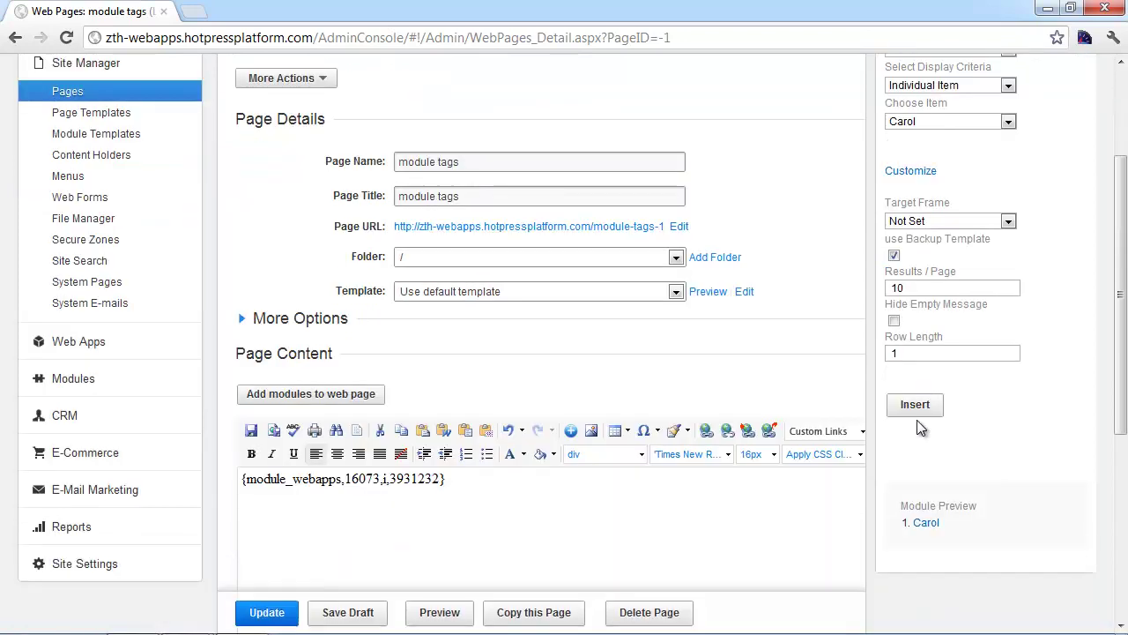
left_click(893, 255)
left_click(923, 406)
Step: Delete the second, customized tag from the page content, keeping only the plain individual item tag
left_click_drag(776, 490, 447, 493)
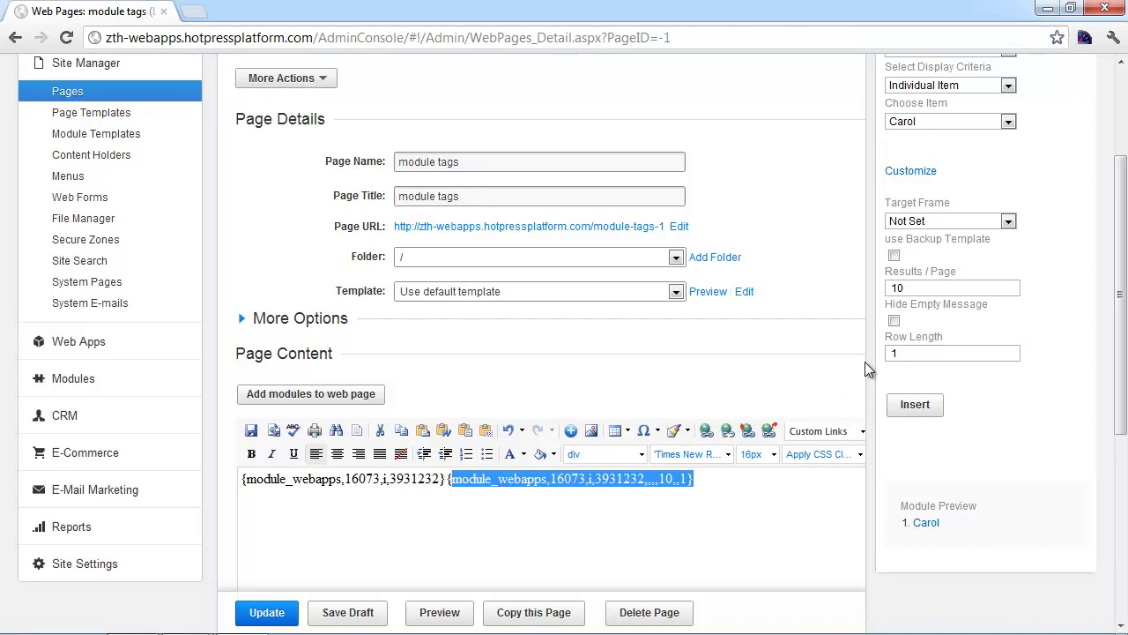
key("Delete")
key("BackSpace")
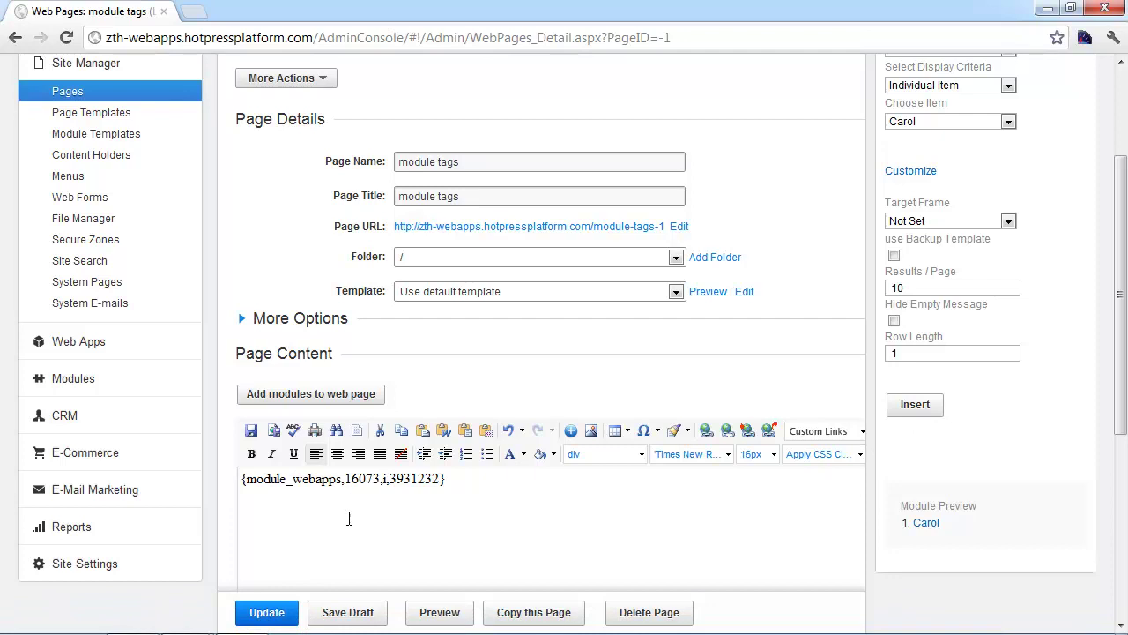
Step: Publish the page with the individual item tag and preview its output in the browser
left_click(255, 612)
scroll(355, 535, "down", 1)
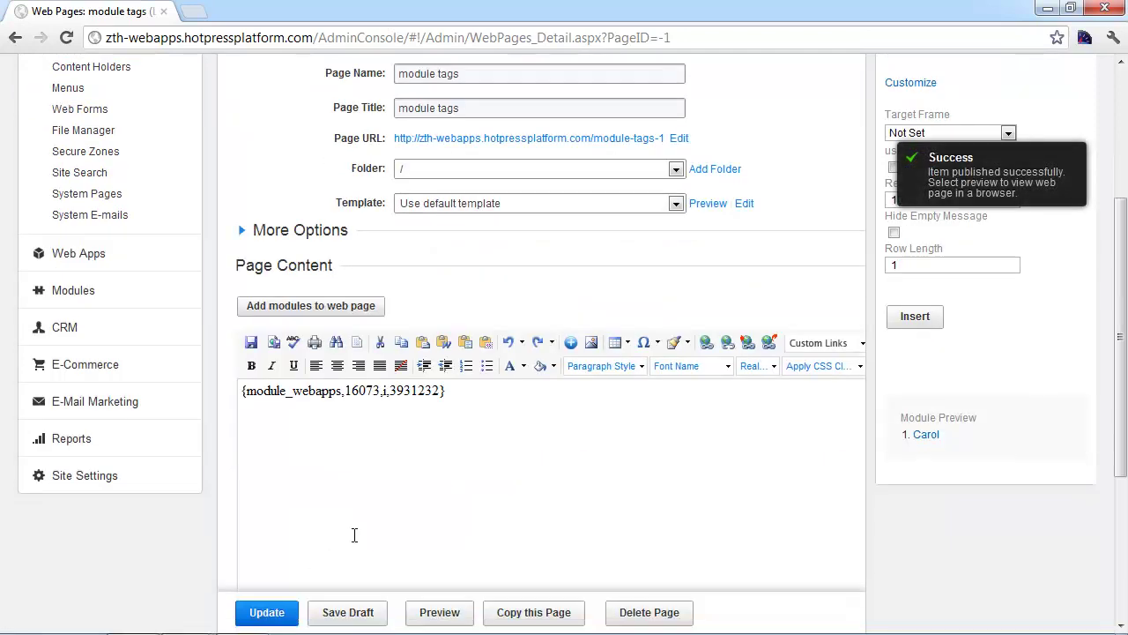
scroll(354, 535, "down", 2)
left_click(432, 615)
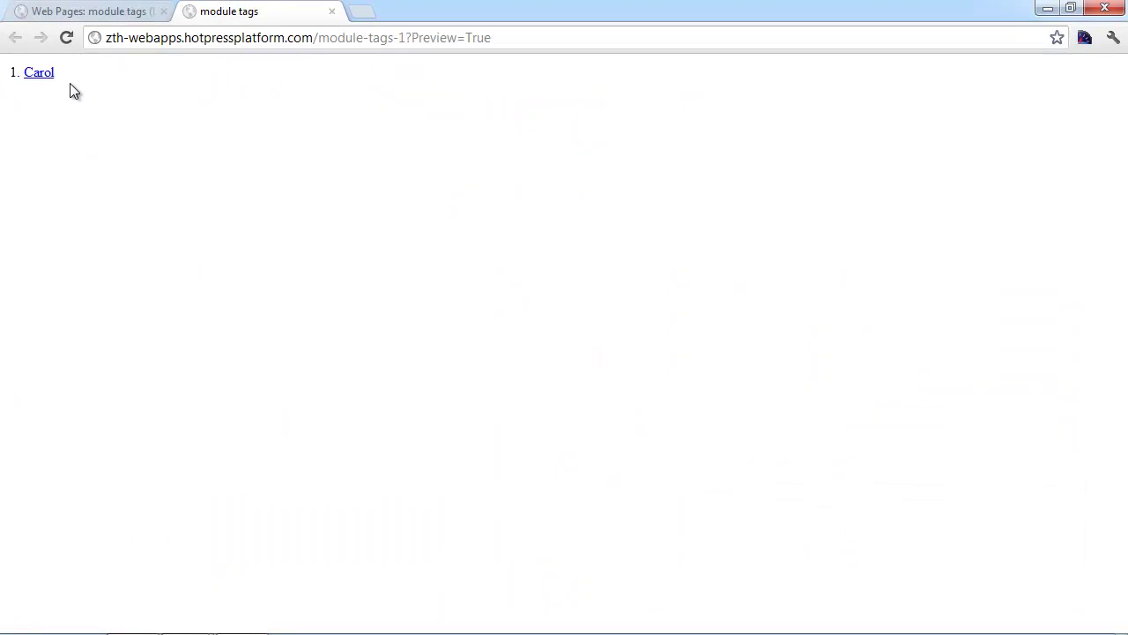
left_click_drag(68, 81, 3, 77)
left_click(53, 129)
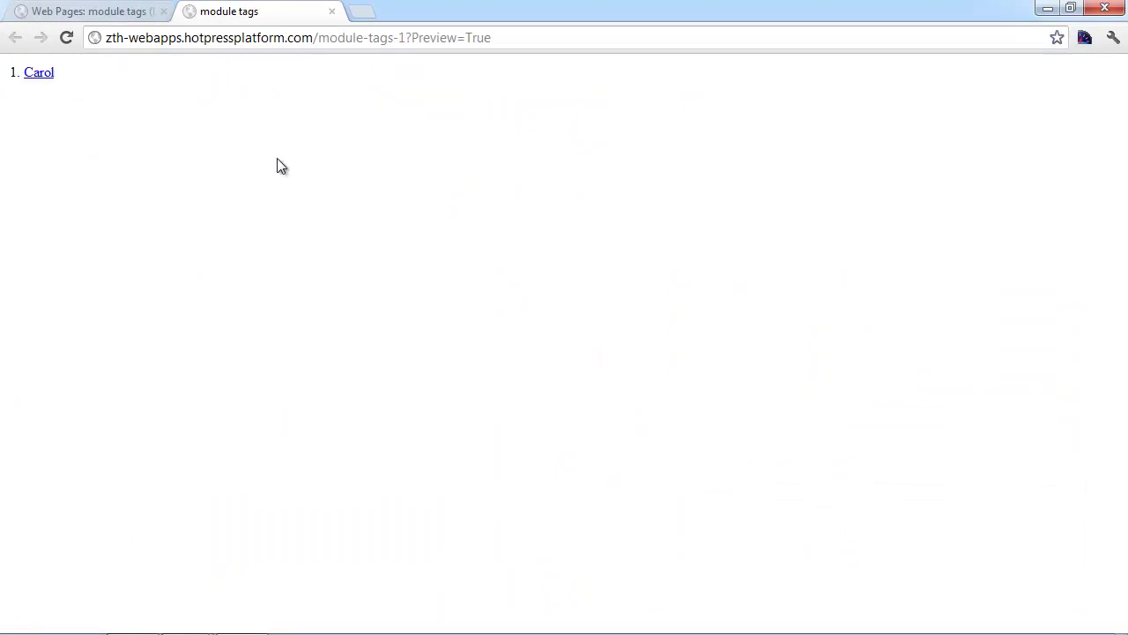